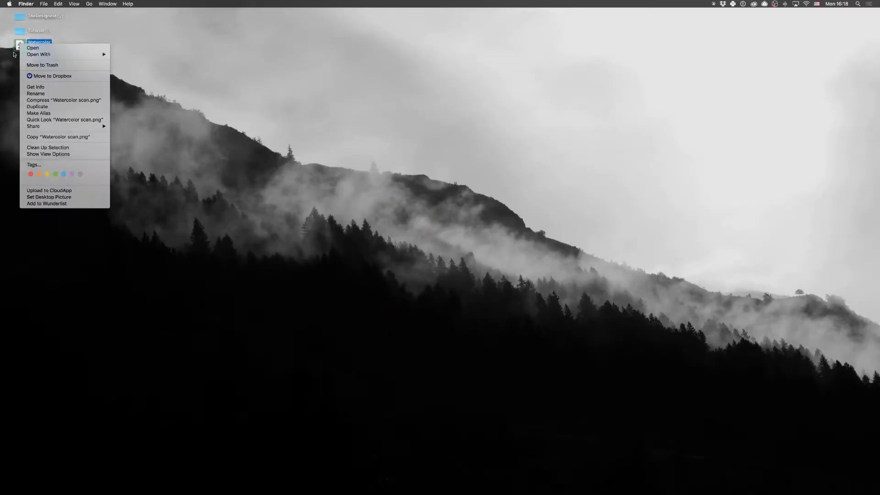
Open the Watercolor scan.png file in Photoshop
mouse_move(82, 54)
left_click(145, 55)
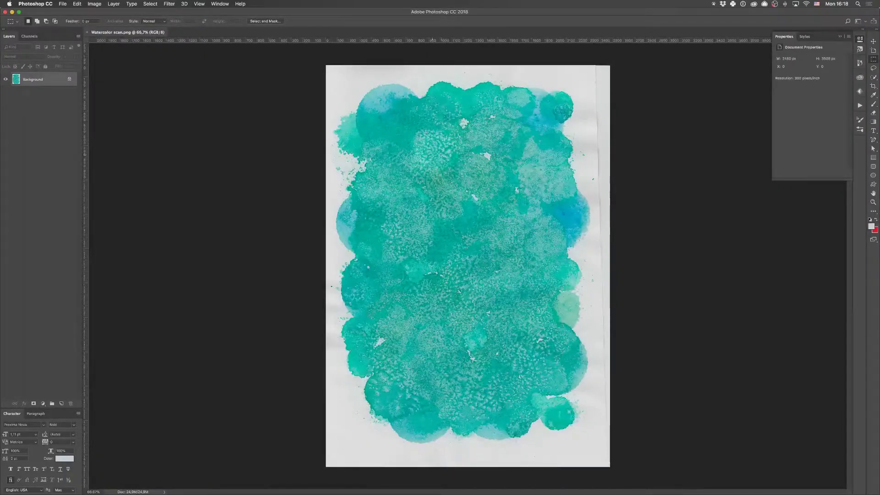
Create a 1200 × 1200 px, 72 ppi RGB document with a white artboard and rename the artboard pattern
key("super")
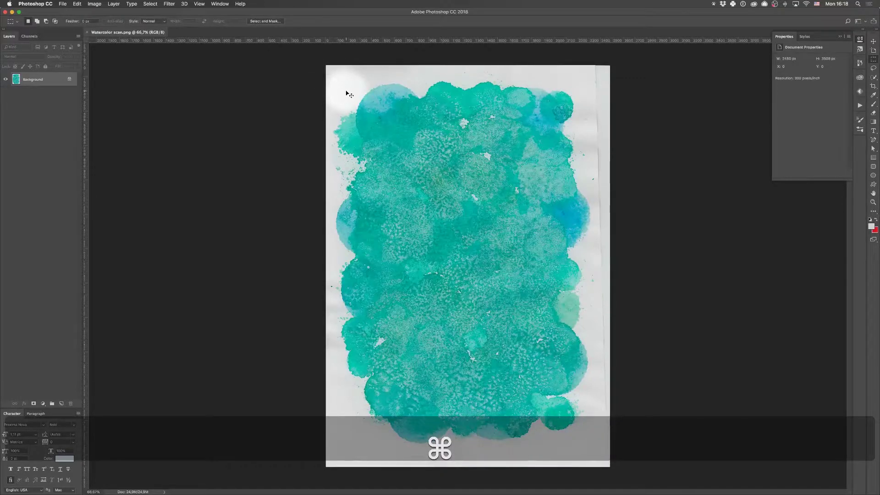
key("super+n")
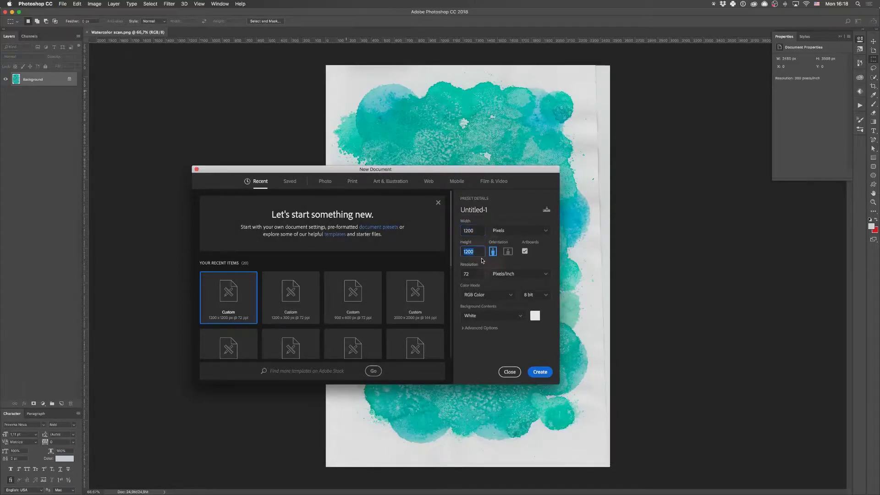
left_click(540, 371)
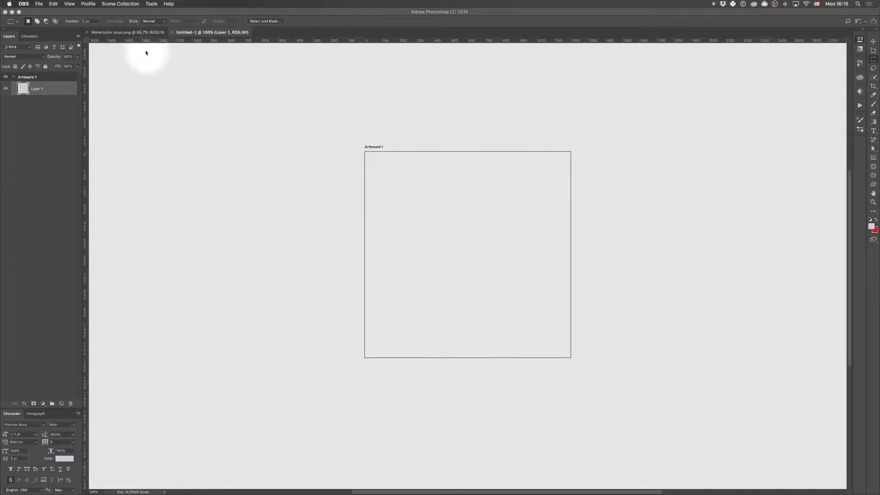
double_click(27, 77)
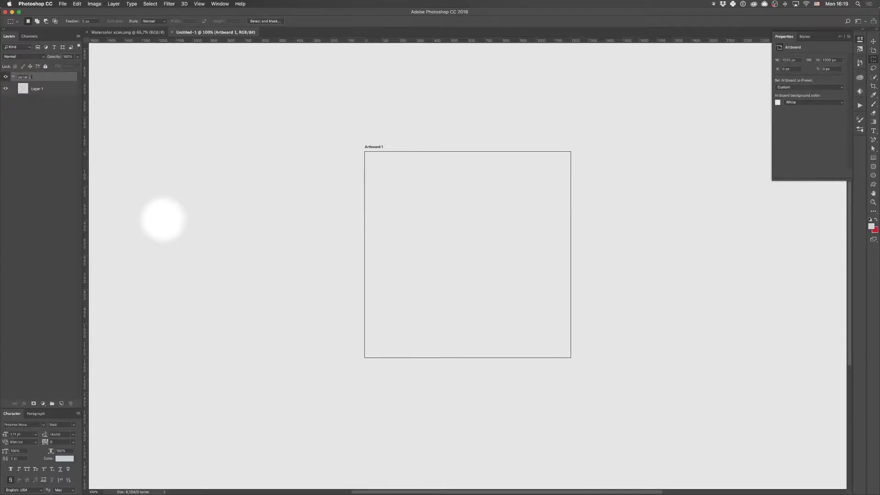
key("Return")
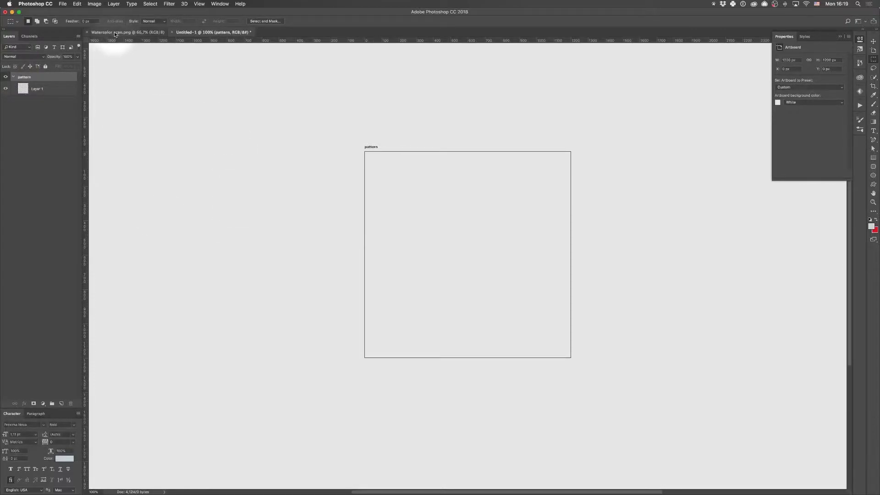
Copy the watercolor image from the scan document onto the pattern artboard as a new layer
left_click(115, 31)
key("super")
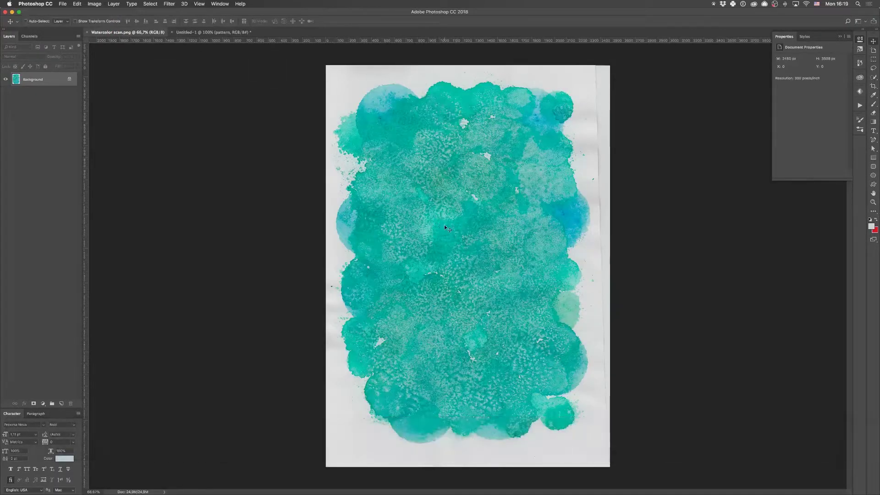
key("super")
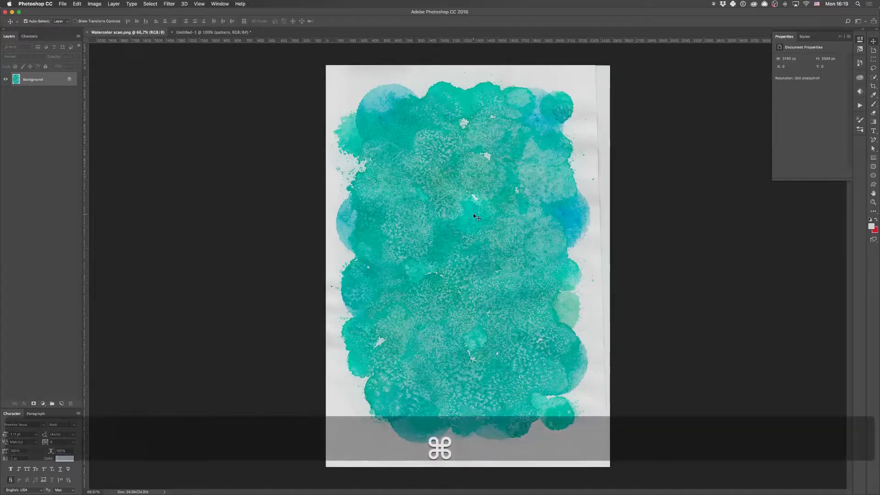
left_click(473, 214, "super")
mouse_move(474, 213)
left_mouse_down()
mouse_move(443, 220)
mouse_move(200, 28)
mouse_move(446, 202)
left_mouse_up()
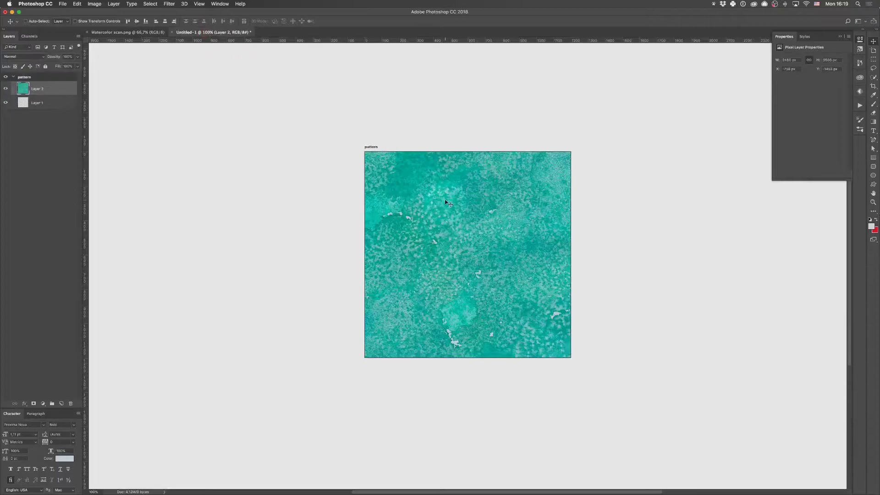
Reposition the watercolor layer, then center it horizontally and vertically on the pattern artboard
left_click_drag(500, 253, 515, 193)
left_click_drag(517, 239, 513, 267)
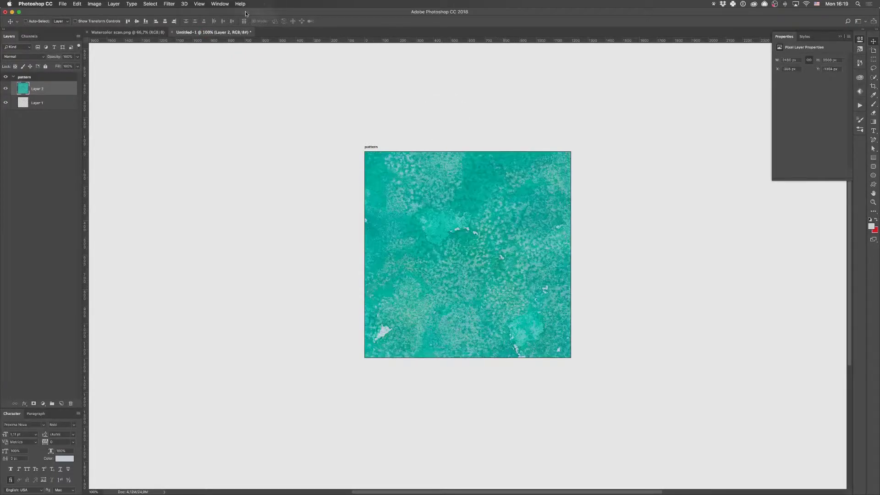
left_click(165, 21)
left_click(137, 21)
scroll(555, 258, "right", 3)
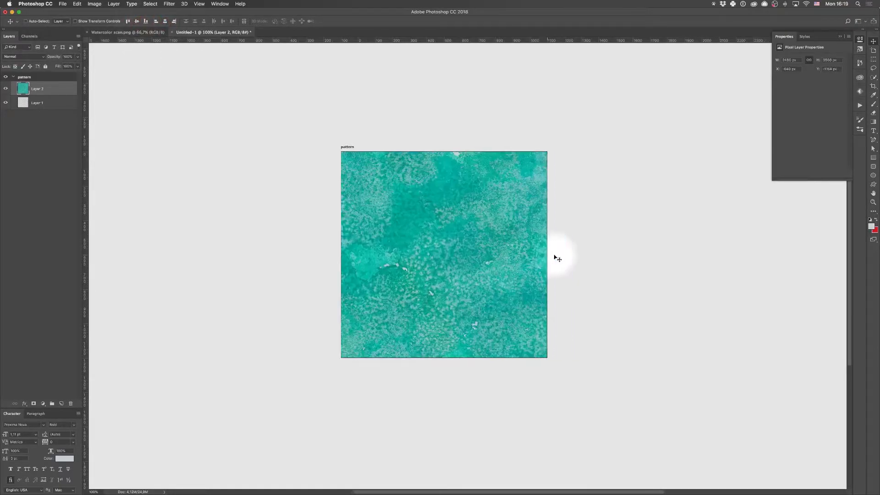
Scale the watercolor layer to 70% and move it so its textured area covers the whole artboard
key("super+t")
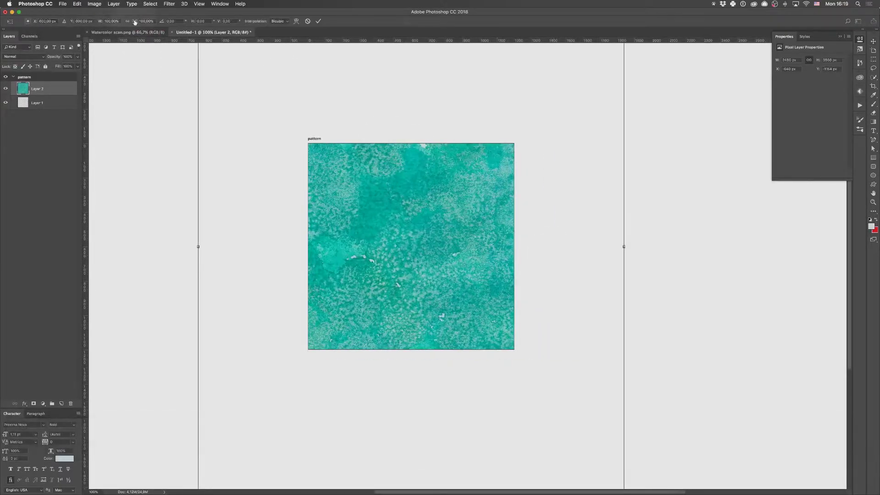
key("shift+Down")
key("shift+Down")
key("shift+Down")
key("shift+Down")
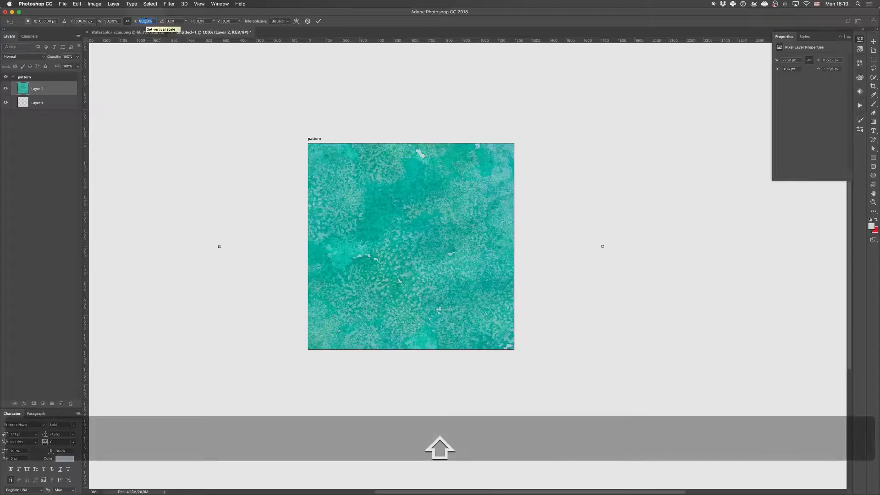
key("shift+Up")
mouse_move(405, 240)
left_mouse_down()
mouse_move(430, 233)
mouse_move(401, 276)
mouse_move(431, 257)
mouse_move(408, 271)
mouse_move(428, 262)
mouse_move(397, 244)
mouse_move(408, 245)
left_mouse_up()
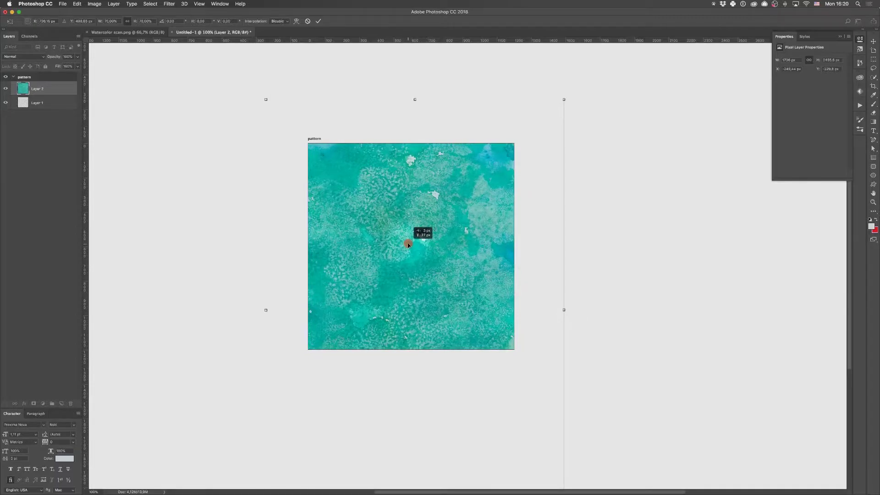
key("Return")
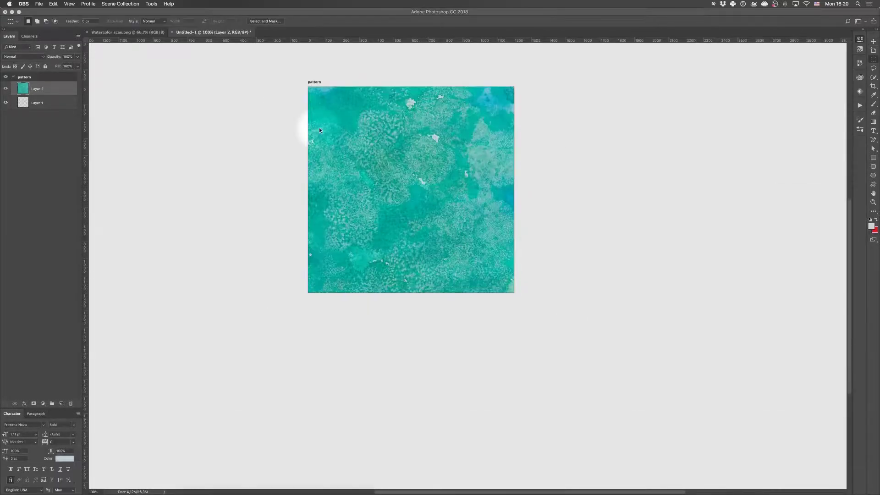
Select the full artboard area of the watercolor and cut it to its own layer
scroll(359, 149, "up", 2)
left_click_drag(306, 120, 514, 329)
right_click(365, 184)
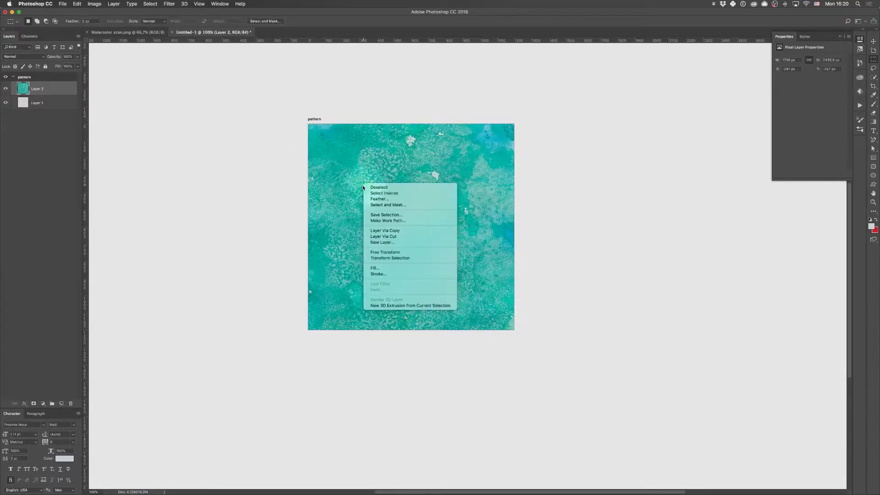
left_click(402, 237)
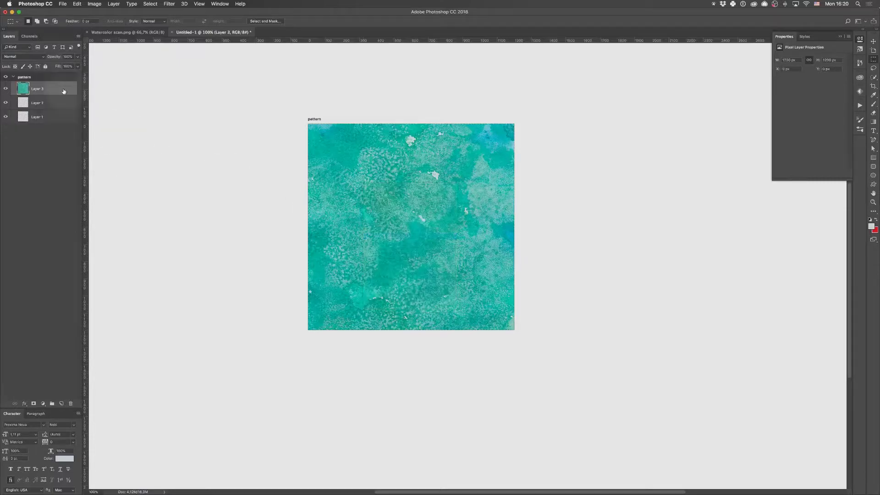
Delete the leftover watercolor layer and the blank base layer beneath the cut-out square
left_click(6, 88)
left_click(6, 89)
left_click(41, 104)
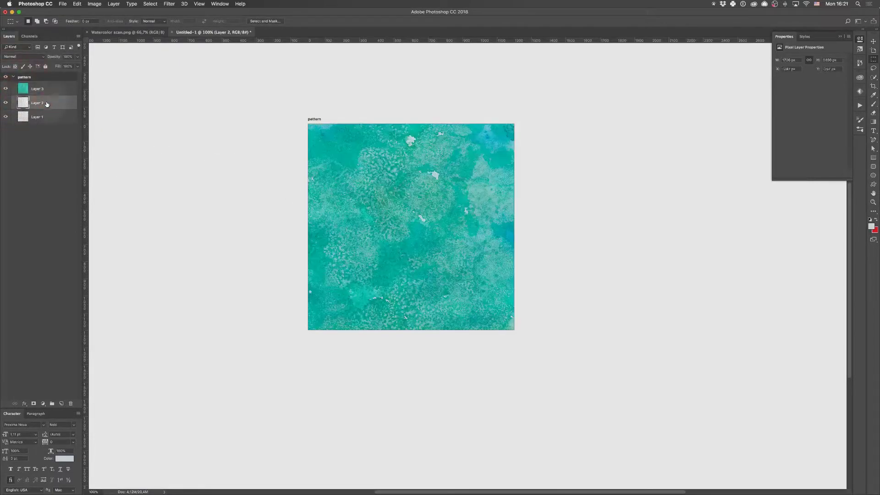
key("Delete")
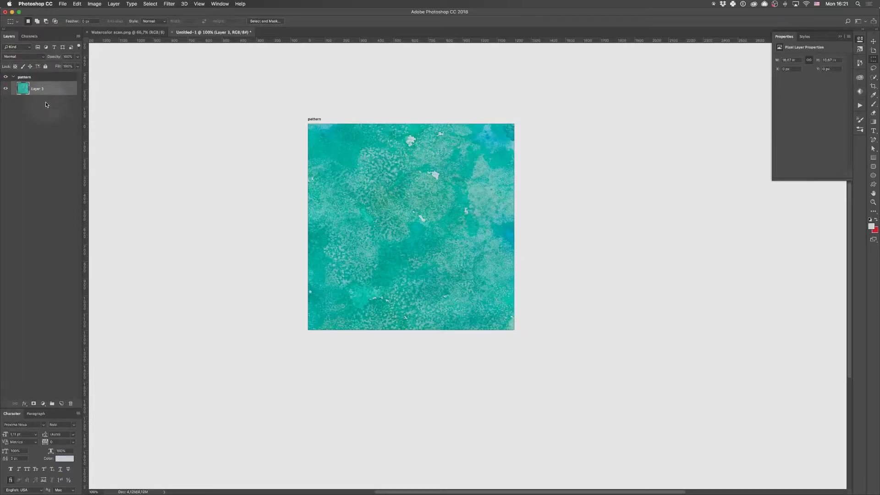
Apply the Offset filter with Wrap Around, shifting the watercolor by about half the tile's width and height
left_click(169, 4)
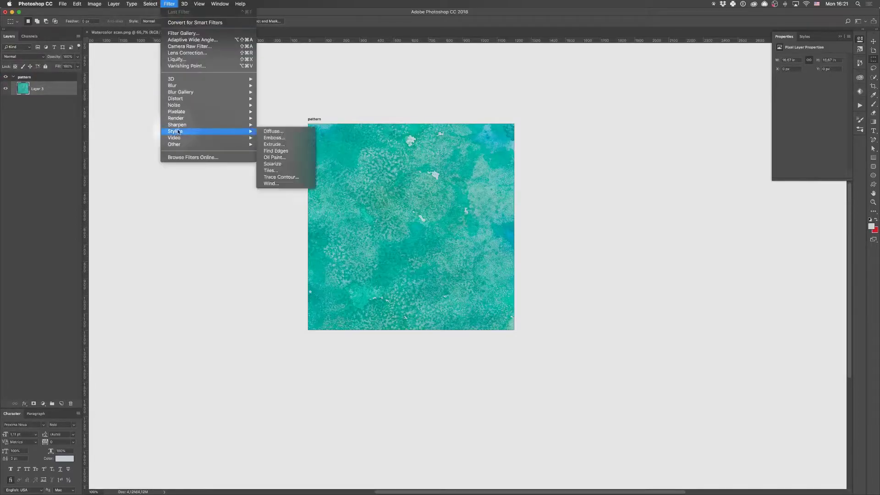
mouse_move(191, 134)
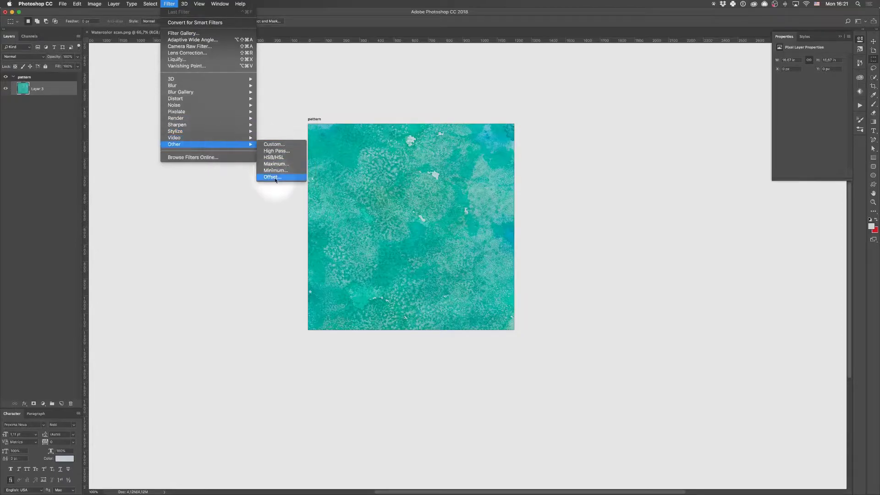
left_click(274, 177)
left_click_drag(411, 136, 584, 256)
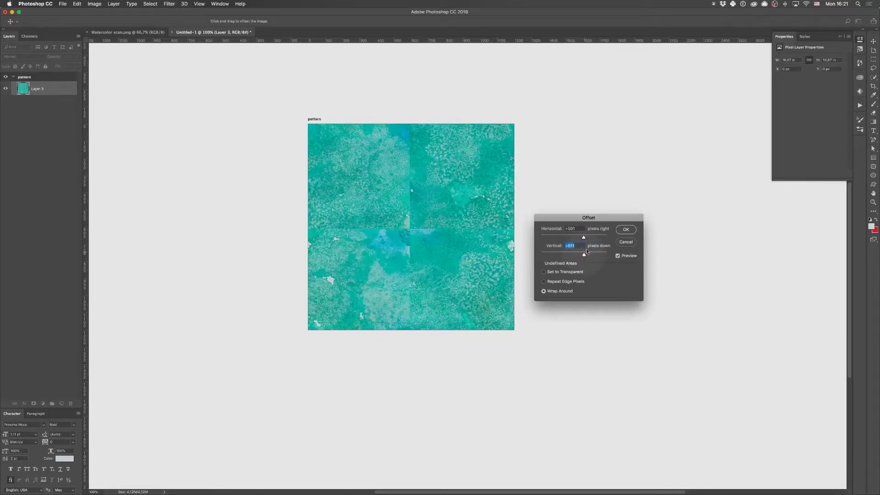
left_click(626, 229)
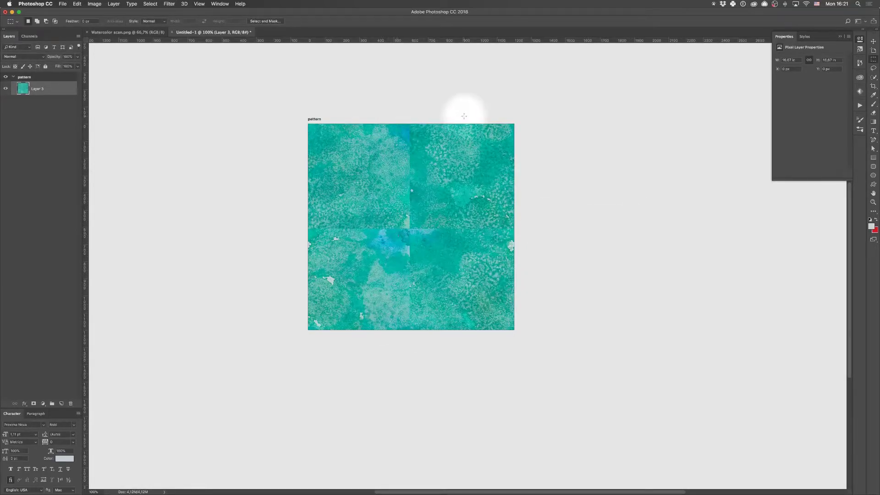
Set the marquee feather to 3 px and content-aware fill a patch over the left end of the horizontal seam
scroll(206, 99, "right", 1)
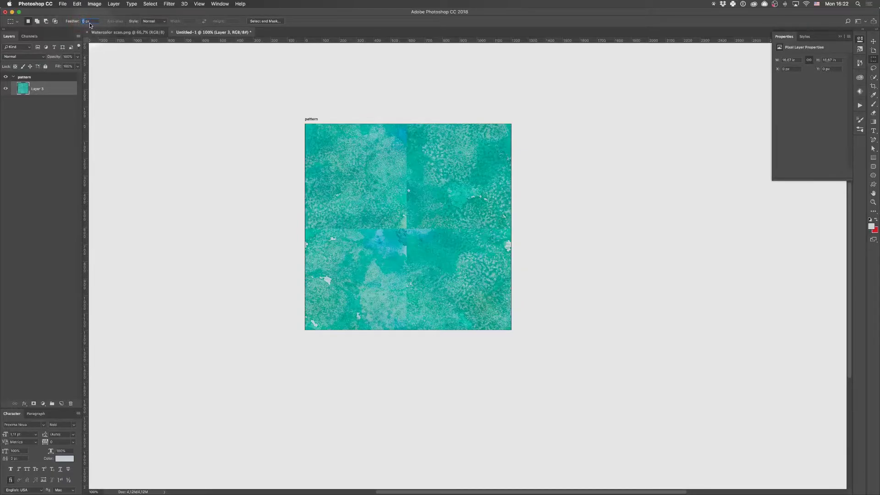
type("3")
key("Return")
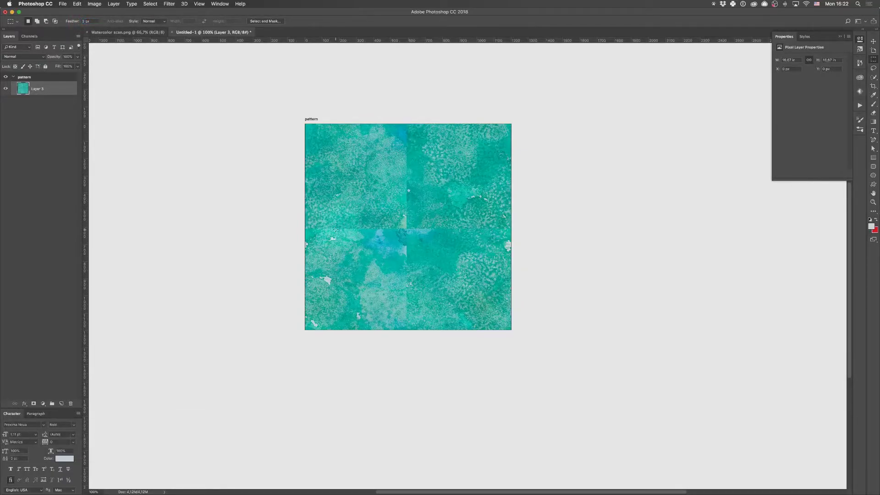
left_click_drag(304, 224, 335, 238)
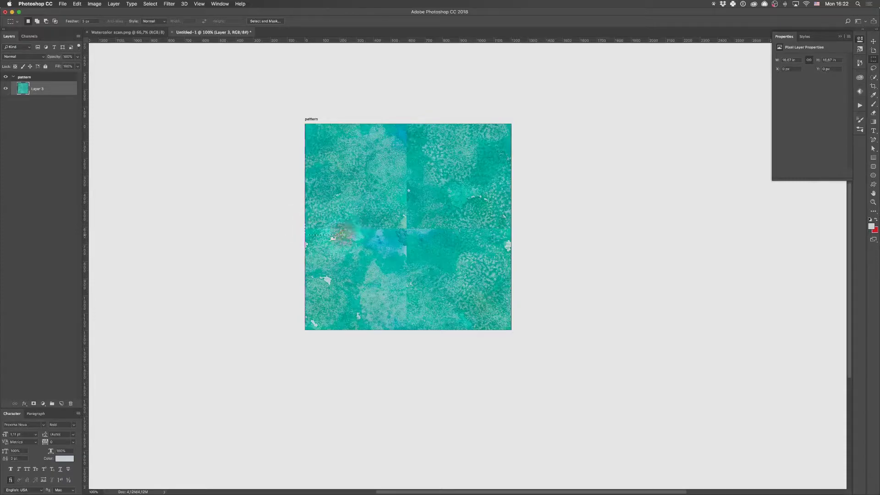
key("shift")
key("shift+BackSpace")
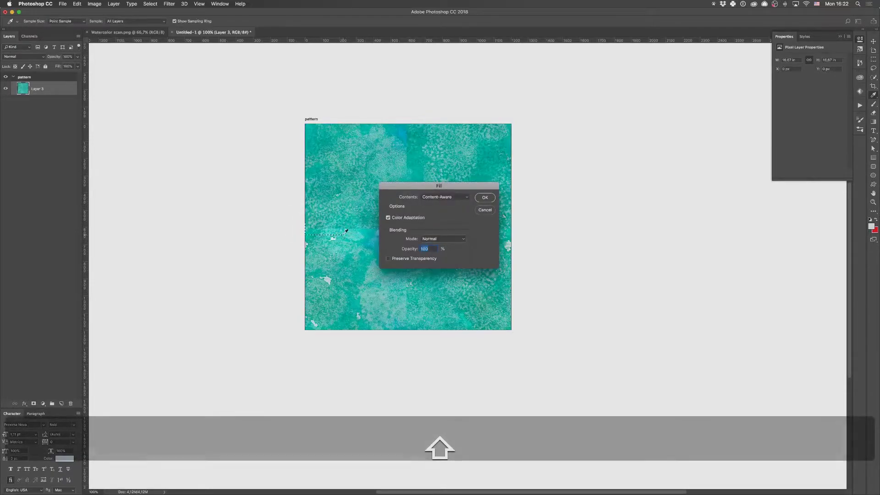
left_click_drag(468, 186, 511, 237)
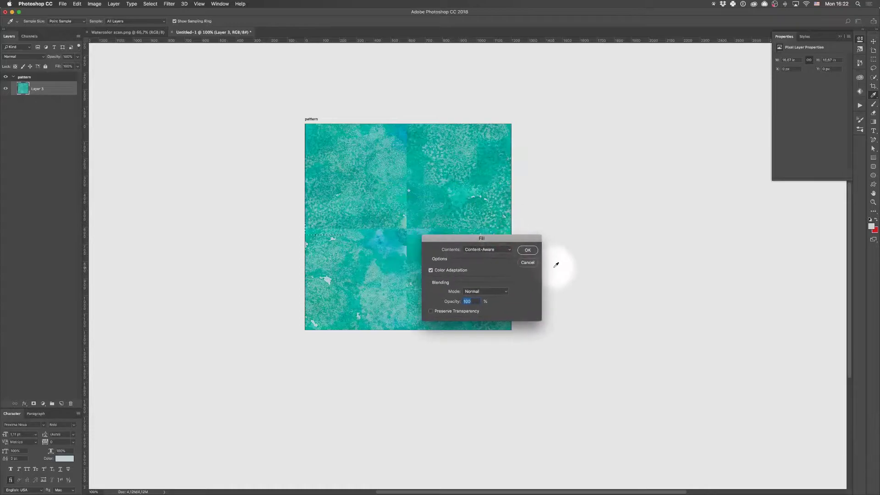
left_click(529, 249)
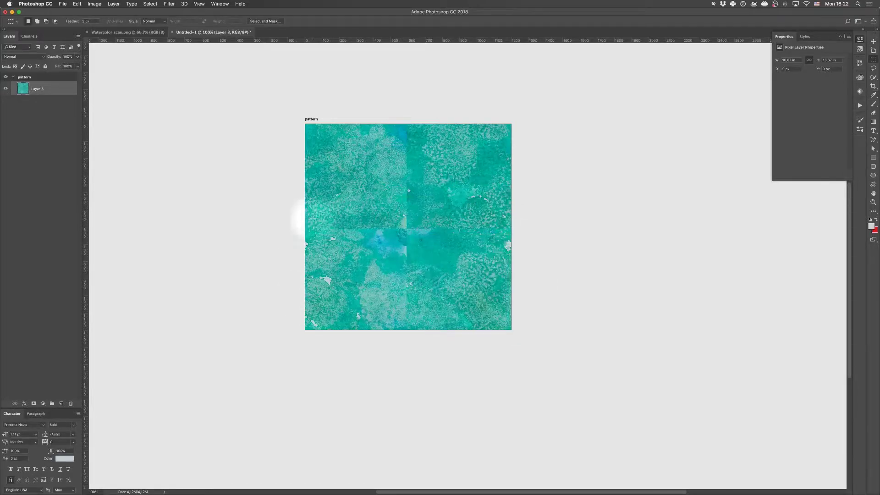
Select more patches along the left half of the horizontal seam and fill them with Content-Aware
left_click_drag(305, 216, 349, 233)
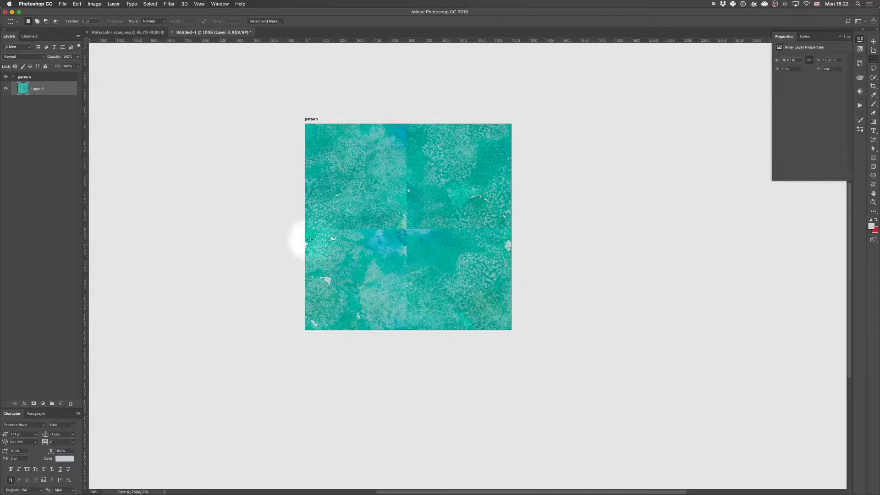
left_click_drag(309, 239, 339, 244)
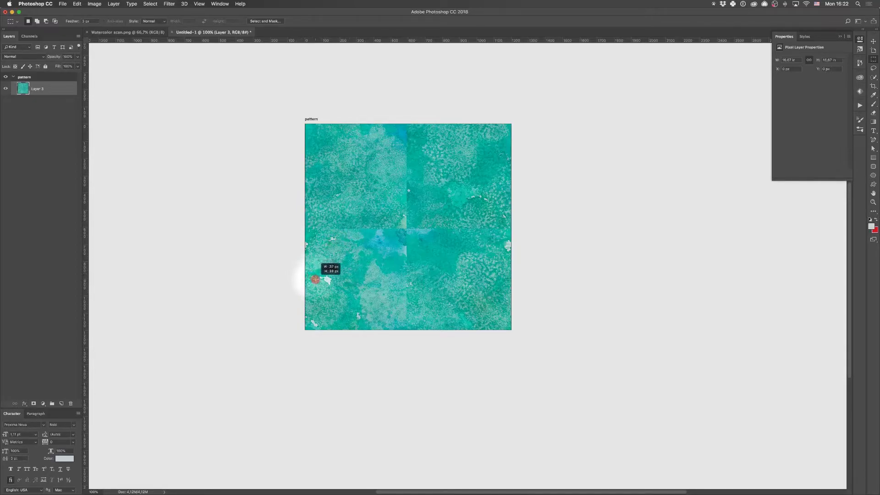
left_click_drag(315, 279, 315, 279)
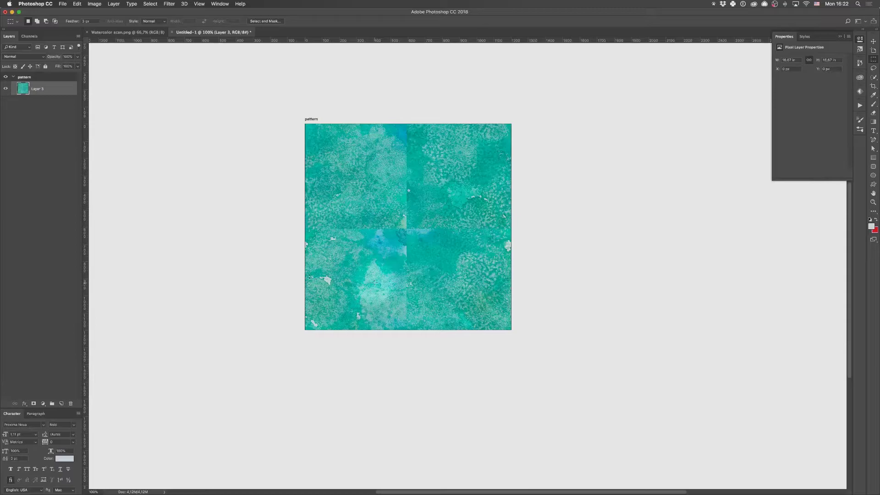
key("shift+BackSpace")
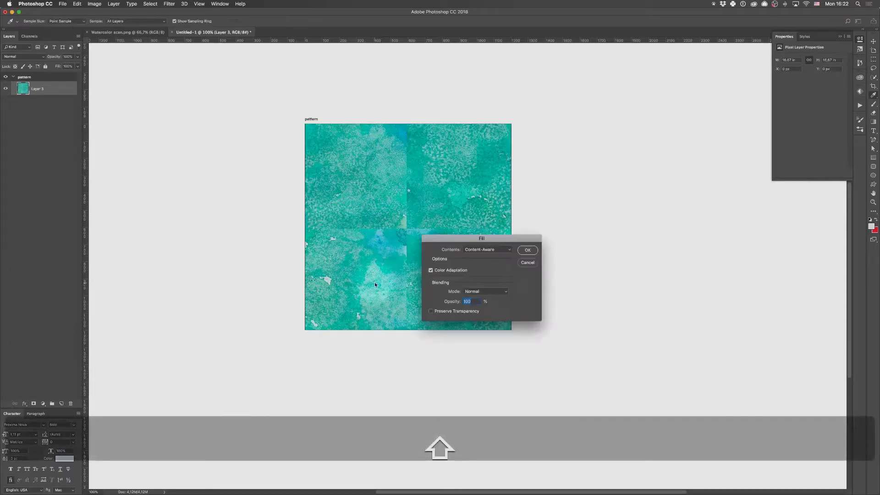
key("Return")
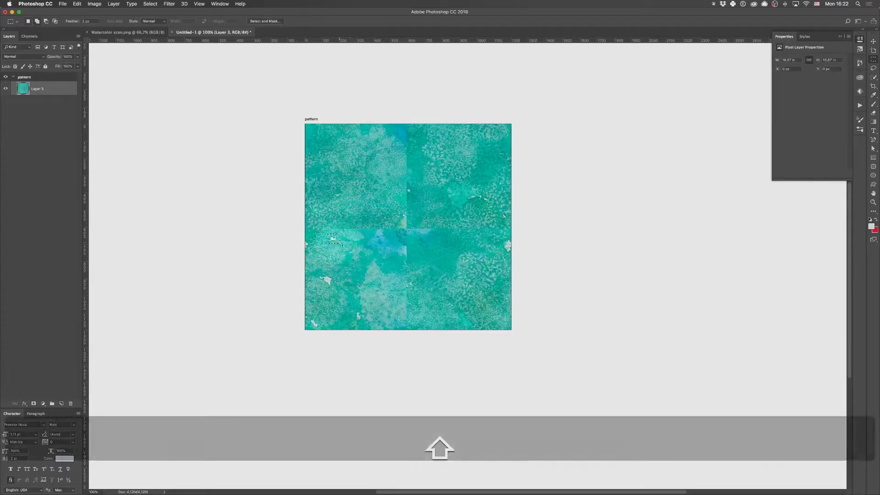
Select the small white speck just below the left half of the horizontal seam and content-aware fill it
left_click_drag(342, 235, 306, 238)
key("shift+BackSpace")
key("Return")
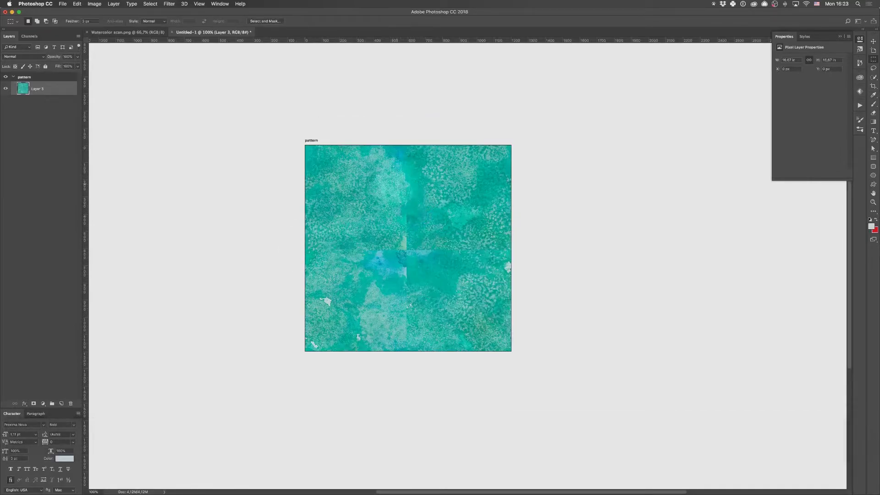
Select patches over the upper half of the vertical seam and fill them with Content-Aware
key("shift+BackSpace")
key("Return")
left_click_drag(397, 221, 417, 247)
key("shift+BackSpace")
key("Return")
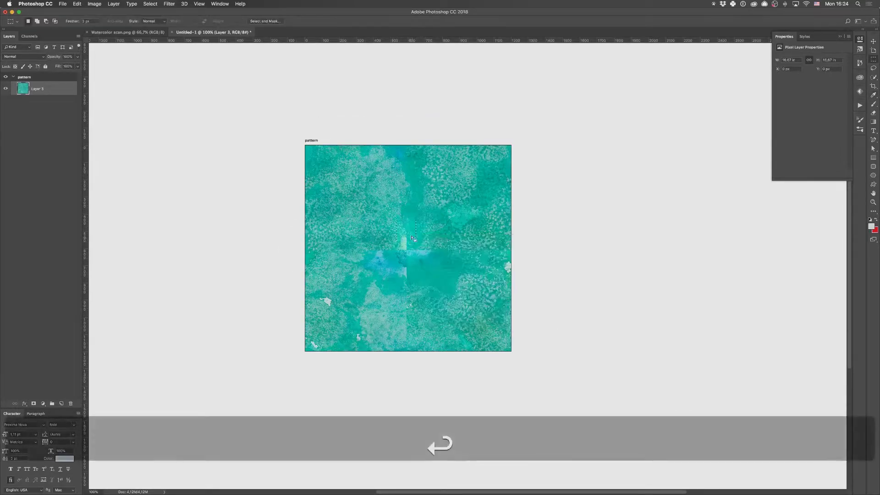
Select patches over the centre and right half of the horizontal seam and fill them with Content-Aware
left_click(419, 260)
mouse_move(362, 243)
left_mouse_down()
mouse_move(392, 258)
mouse_move(496, 256)
left_mouse_up()
key("shift+BackSpace")
key("Return")
key("shift+BackSpace")
key("Return")
key("shift+BackSpace")
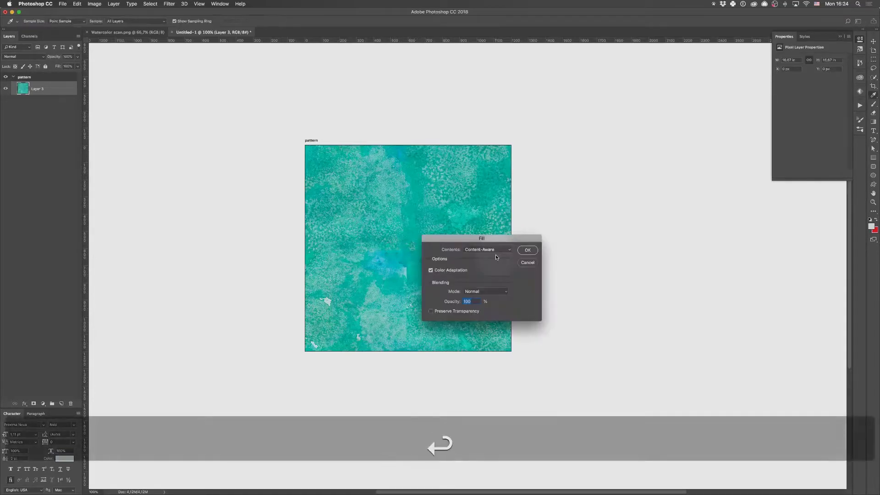
key("shift+BackSpace")
key("Return")
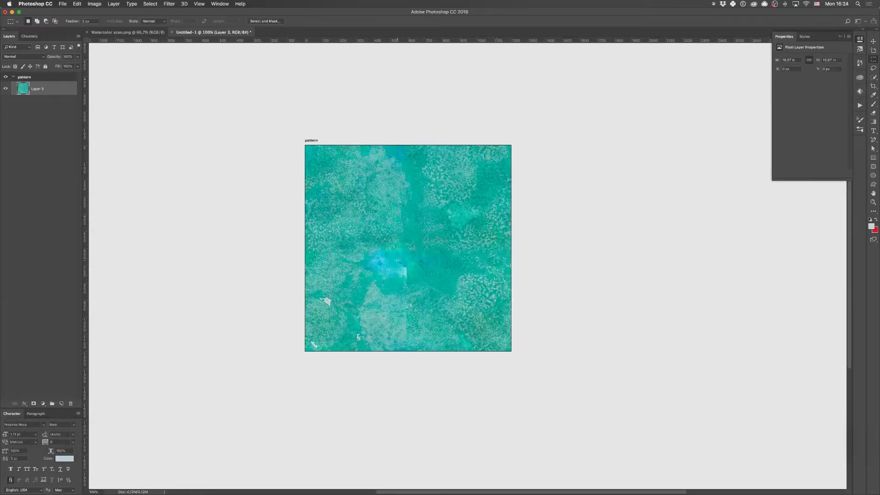
Content-aware fill the vertical seam from the blue area just below the centre down to the tile's lower edge
key("shift+BackSpace")
key("Return")
left_click_drag(393, 289, 416, 347)
key("shift+BackSpace")
key("Return")
key("shift+BackSpace")
key("Return")
Select the white specks in the lower-left quarter of the tile and remove them with Content-Aware fills
left_click_drag(352, 327, 362, 344)
key("shift+BackSpace")
key("Return")
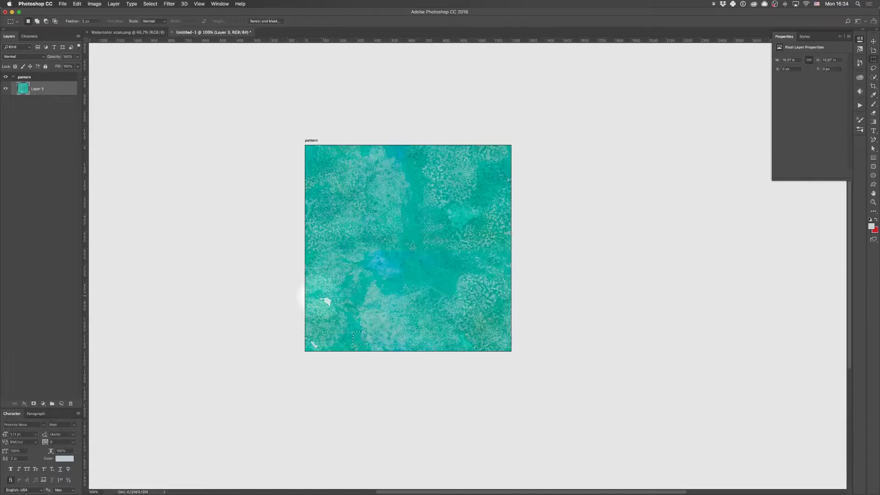
key("shift+BackSpace")
mouse_move(320, 294)
left_mouse_down()
mouse_move(335, 311)
mouse_move(308, 351)
mouse_move(302, 342)
left_mouse_up()
key("Return")
key("shift+BackSpace")
key("Return")
key("shift+BackSpace")
key("Return")
Undo the last fill, content-aware fill the area around the tile's centre again and deselect
key("super+z")
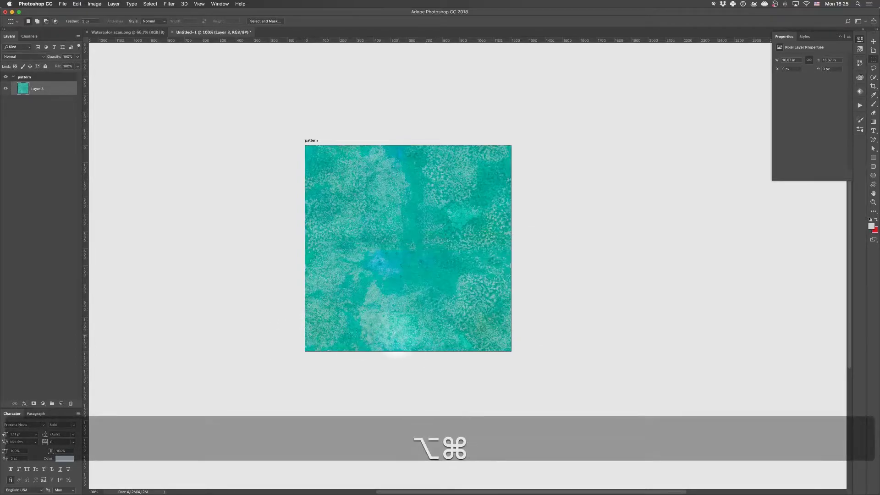
key("alt+super+z")
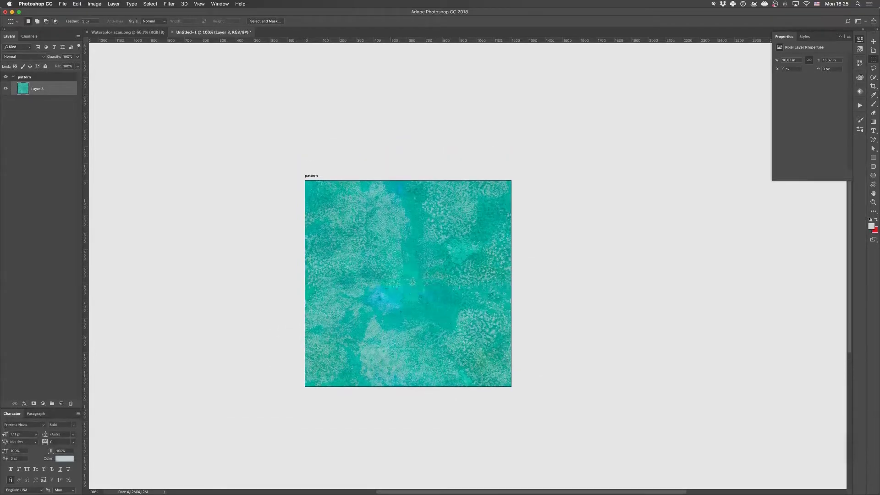
key("shift+BackSpace")
key("Return")
left_click_drag(397, 287, 415, 312)
left_click(501, 340)
key("shift+BackSpace")
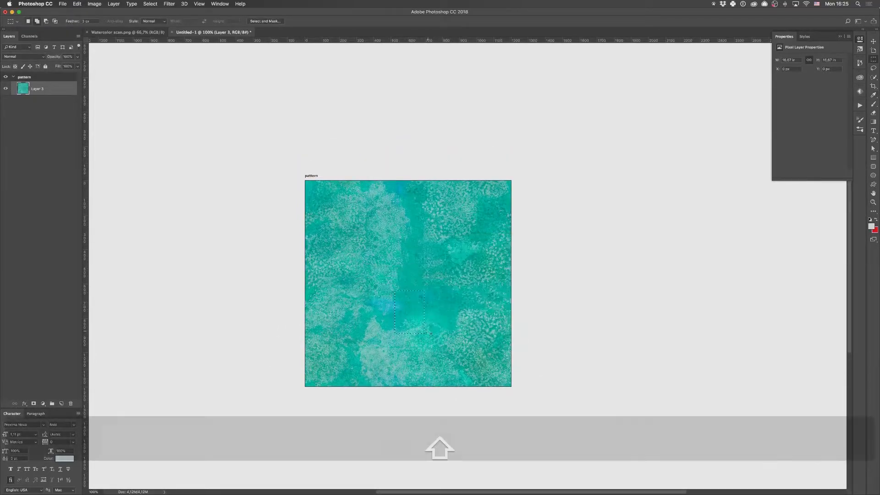
key("Return")
left_click(499, 381)
Examine the whole tile for remaining seams and specks
scroll(498, 380, "up", 3)
key("super+minus")
key("super+minus")
key("super+plus")
key("super+plus")
scroll(469, 299, "down", 3)
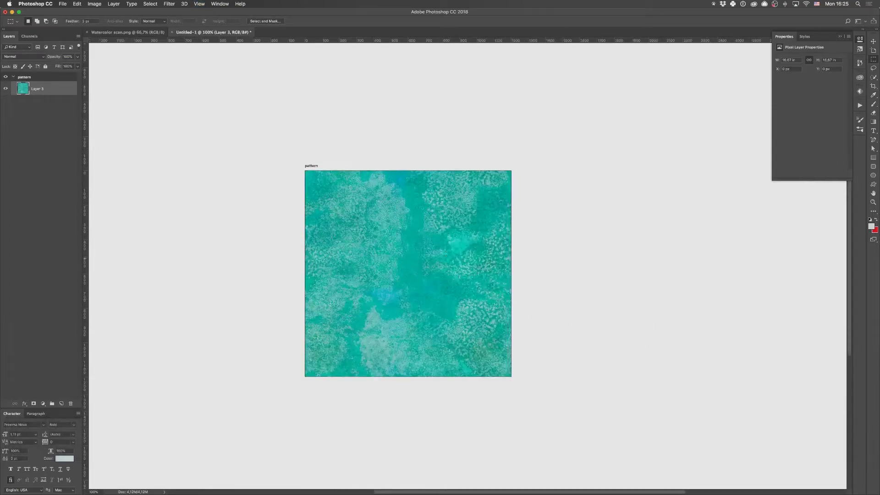
scroll(527, 242, "right", 5)
scroll(528, 243, "down", 3)
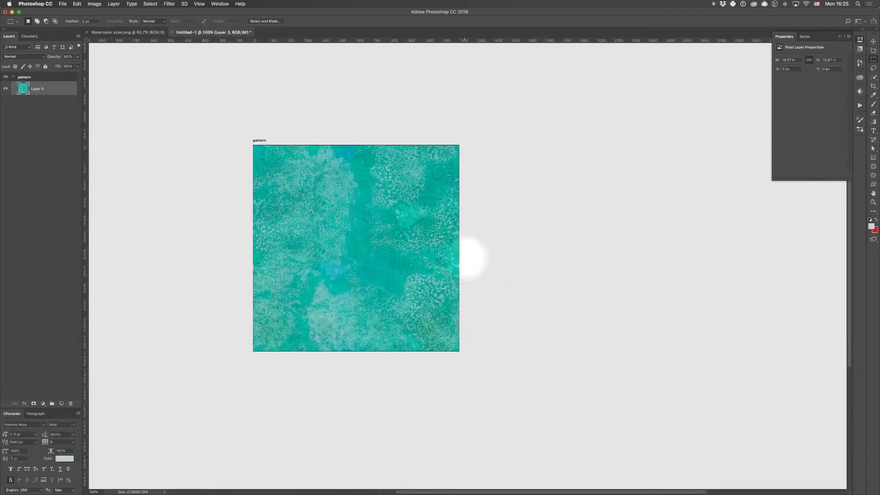
scroll(472, 255, "left", 3)
scroll(471, 255, "down", 1)
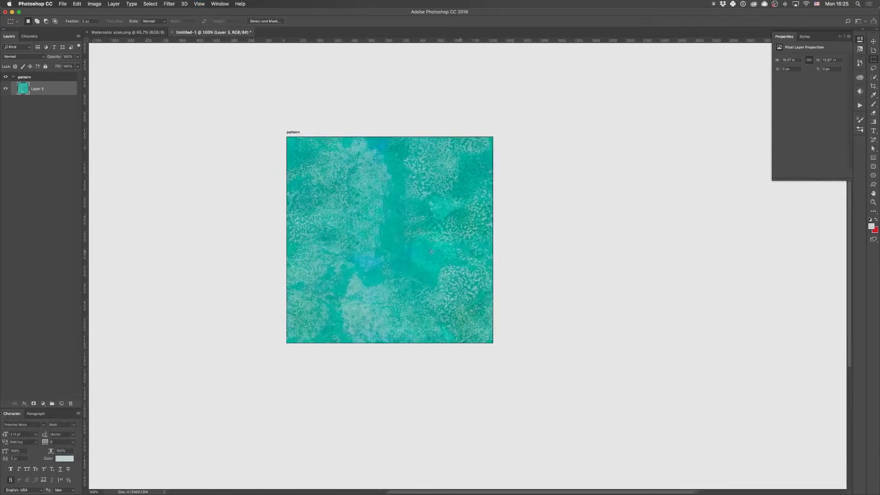
Apply the Offset filter with Wrap Around, shifting the tile about -425 px horizontally and -301 px vertically
left_click(164, 3)
mouse_move(197, 143)
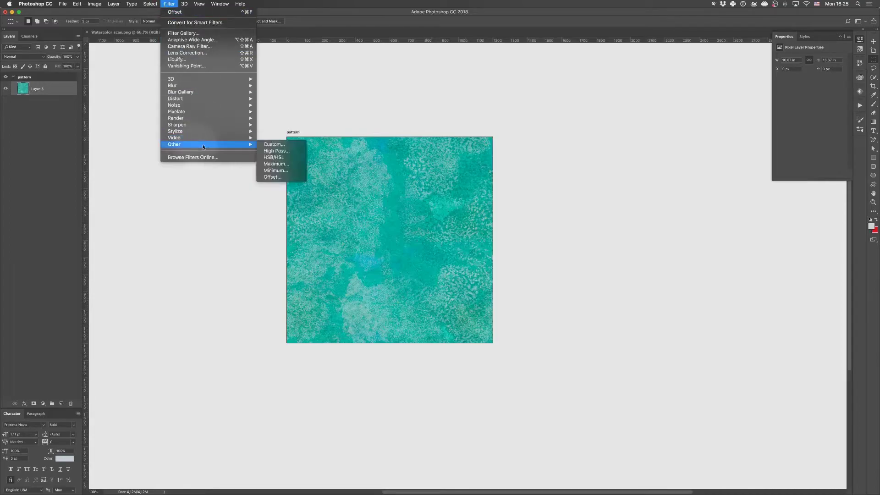
left_click(283, 178)
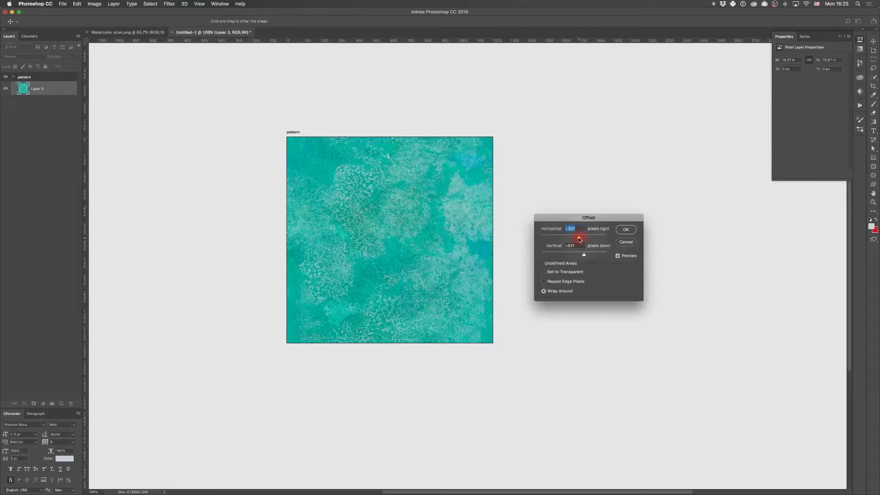
mouse_move(580, 239)
left_mouse_down()
mouse_move(581, 257)
mouse_move(583, 239)
mouse_move(601, 239)
mouse_move(576, 255)
mouse_move(569, 255)
mouse_move(585, 239)
mouse_move(571, 241)
left_mouse_up()
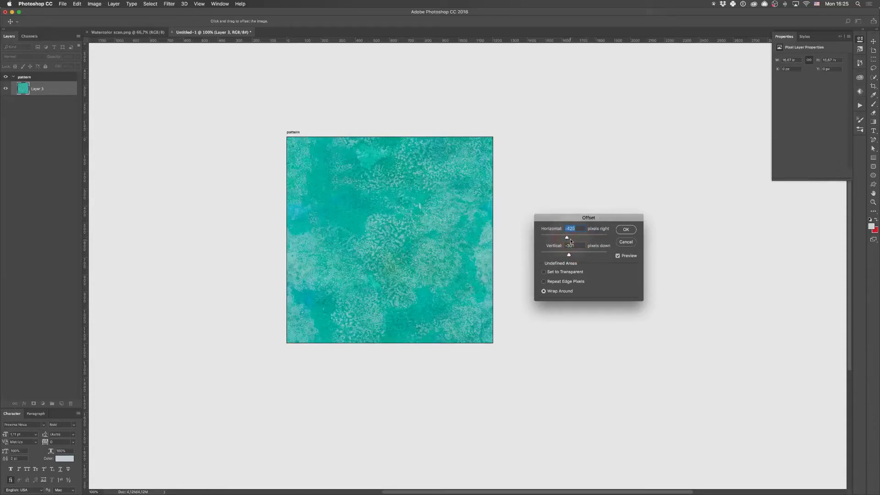
left_click(626, 229)
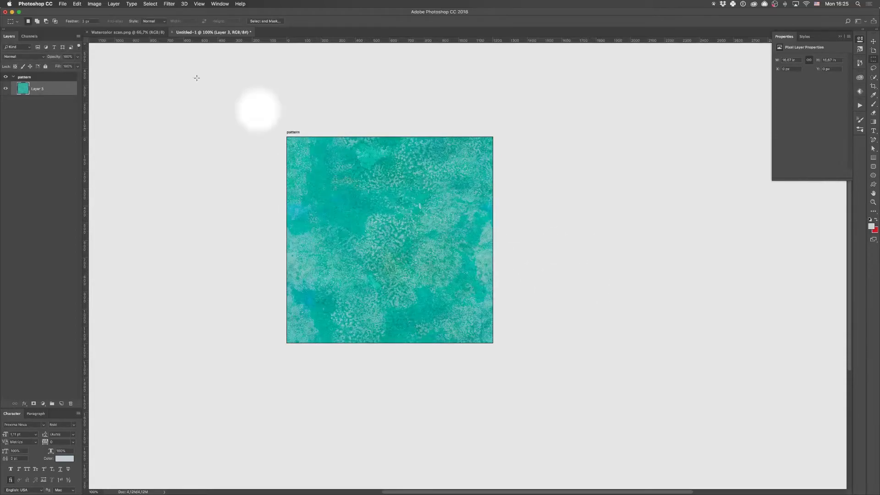
Define the tile as a pattern, adding "Water" to the start of its name
left_click(77, 3)
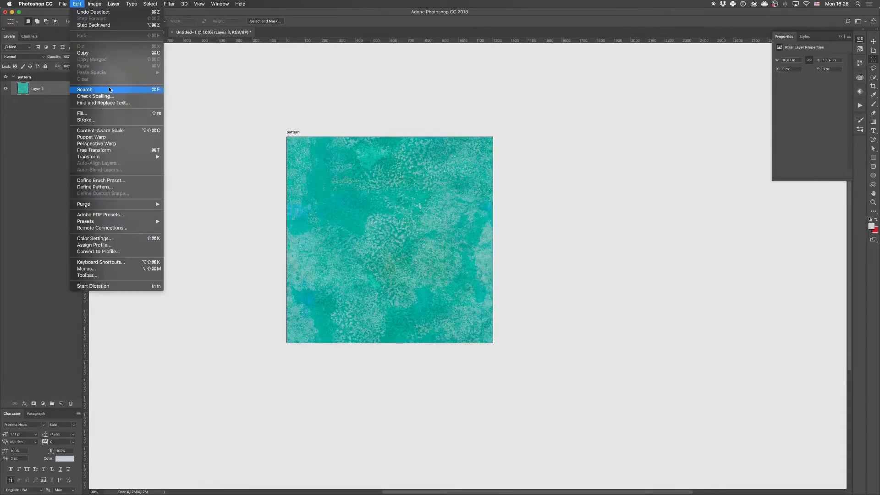
left_click(121, 186)
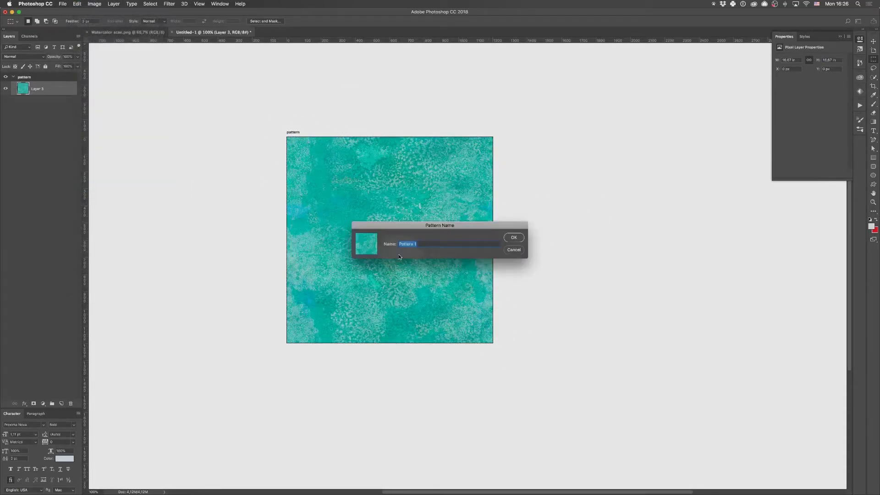
key("Left")
type("Water")
left_click(513, 238)
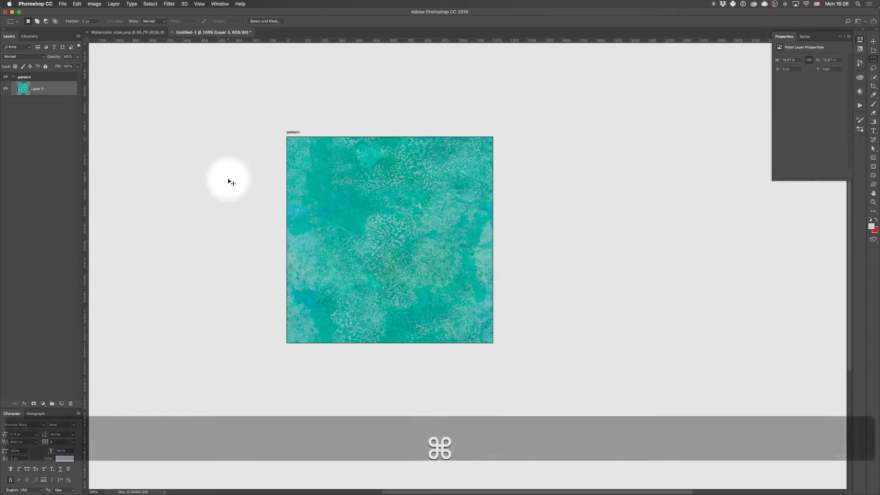
Create a new 3000 × 3000 px document with an artboard for testing the pattern
key("super+n")
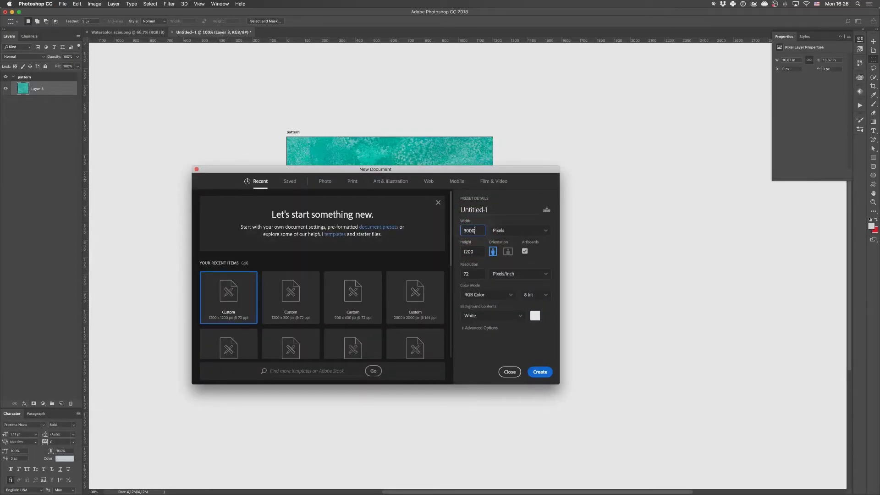
type("3000")
key("Return")
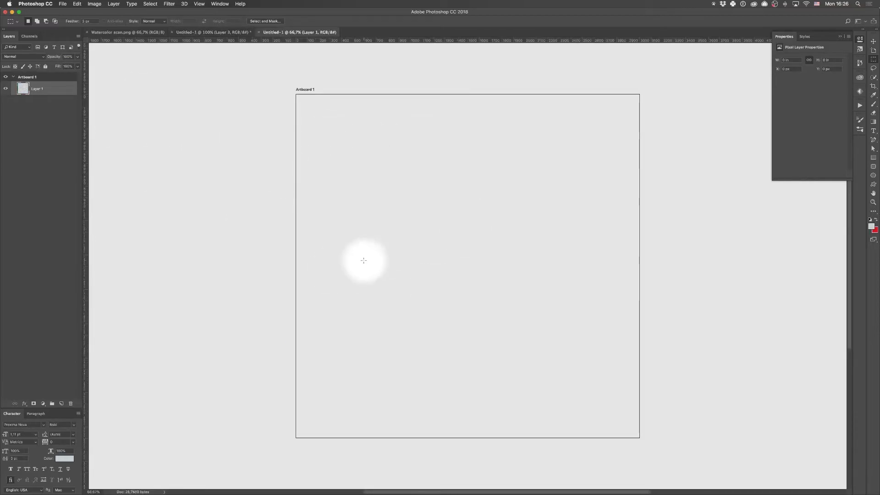
Draw a rectangle shape of about 2954 × 2954 px nearly covering the artboard and remove its stroke
key("u")
left_click_drag(303, 99, 629, 442)
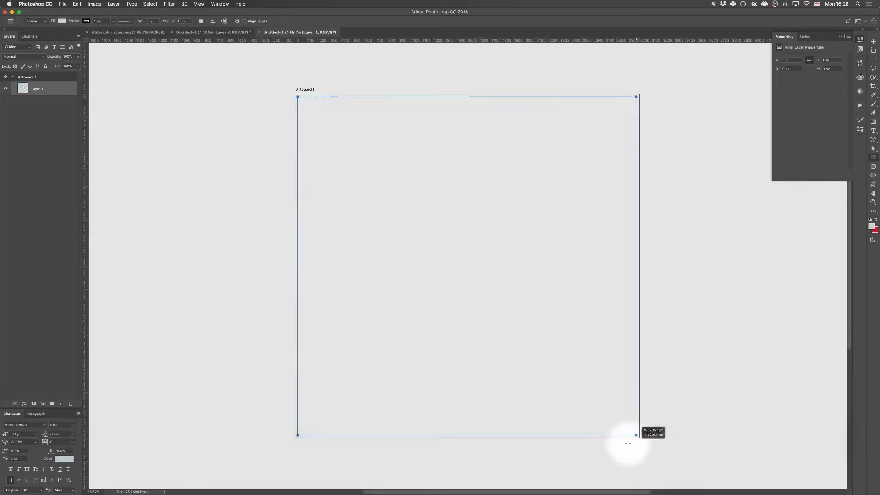
key("v")
key("a")
left_click(108, 21)
left_click(84, 36)
Add a Pattern Overlay to the rectangle using the newly defined teal watercolor pattern
double_click(58, 90)
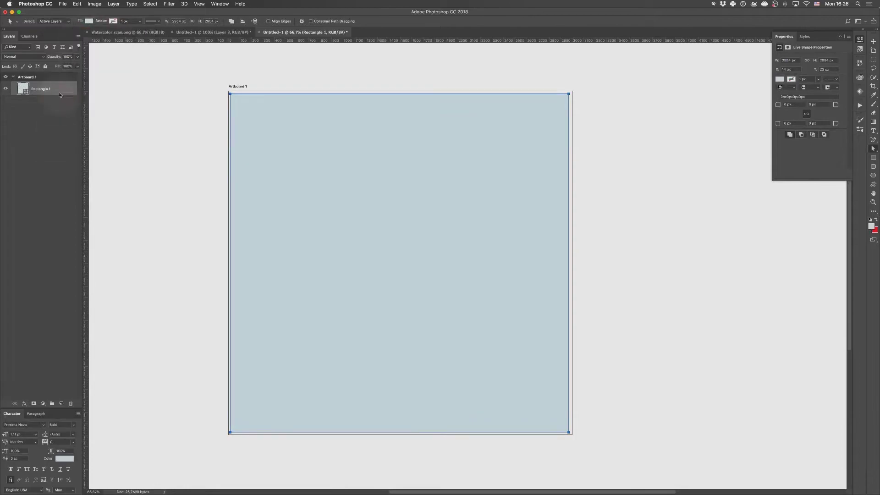
left_click(635, 380)
left_click(739, 315)
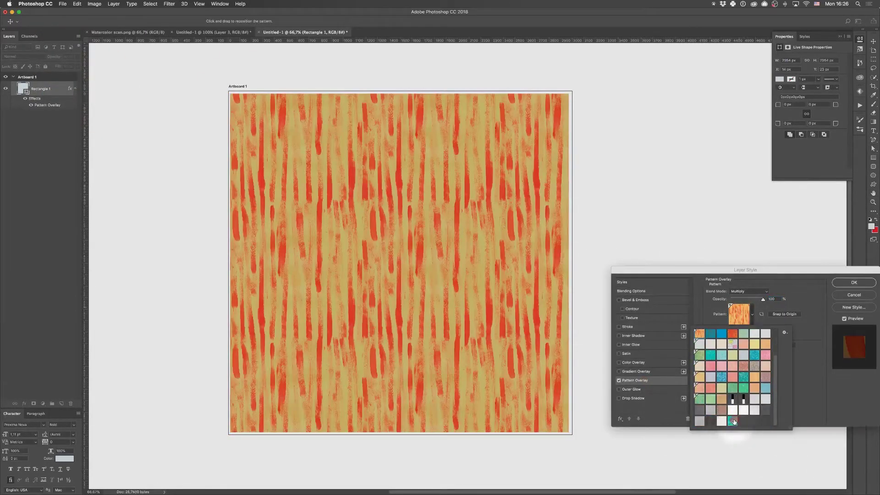
left_click(732, 421)
left_click(853, 282)
left_click(854, 282)
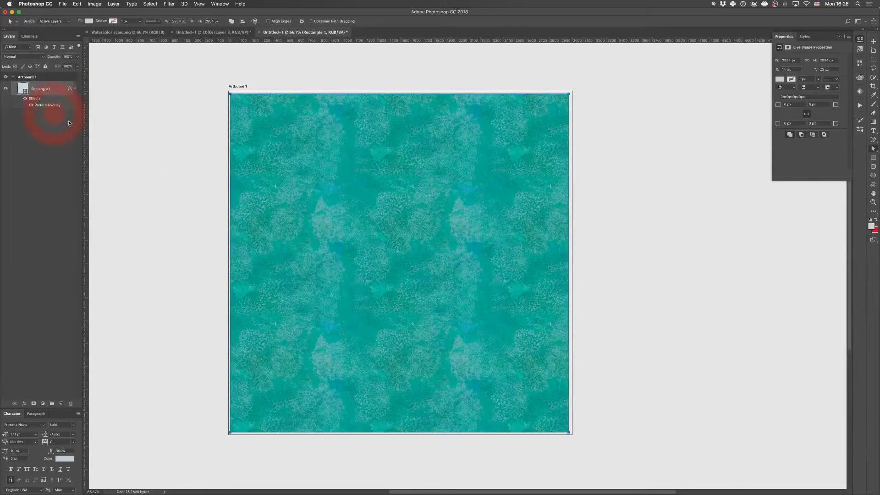
Inspect the repeated pattern for flaws and close the test document without saving
scroll(380, 267, "down", 3)
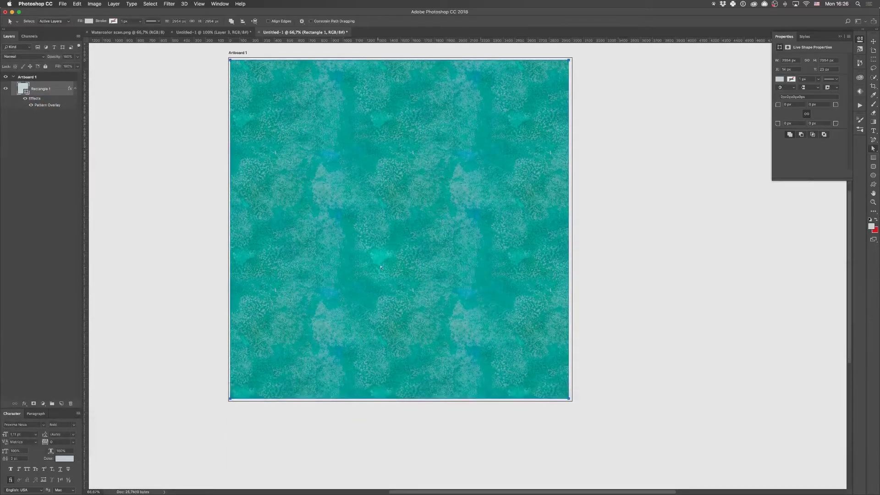
key("super+plus")
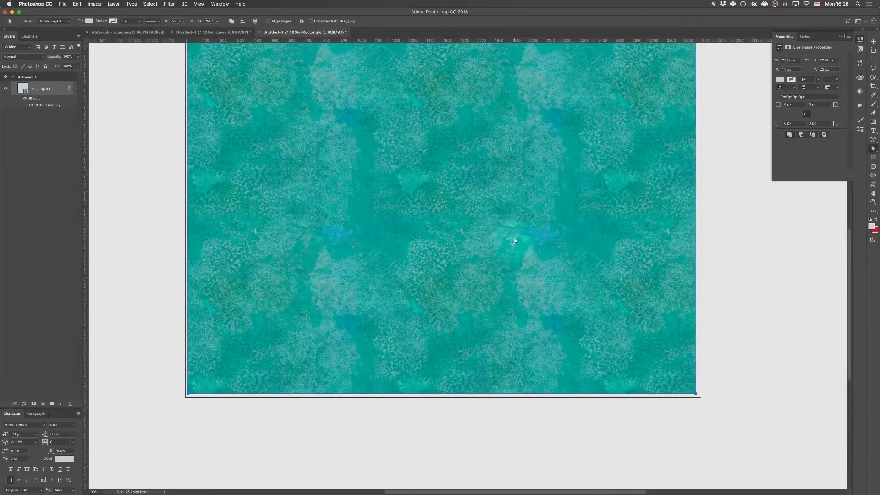
scroll(515, 241, "up", 3)
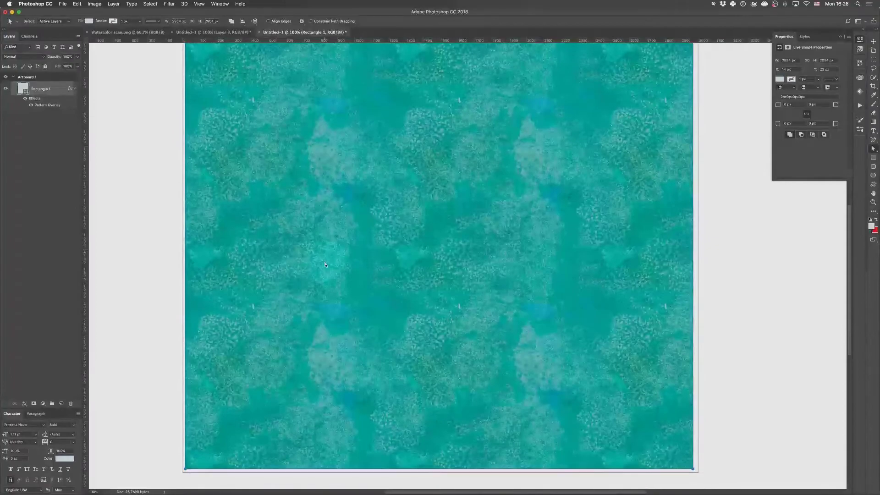
scroll(499, 302, "up", 4)
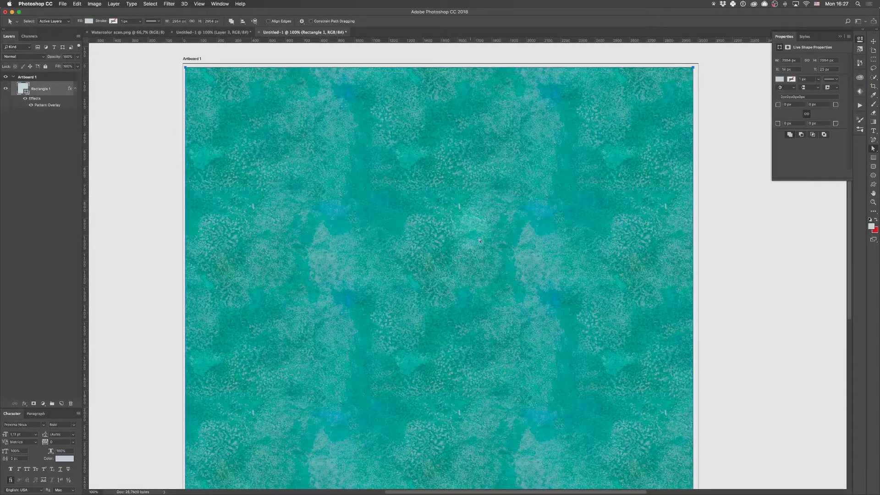
scroll(479, 240, "down", 7)
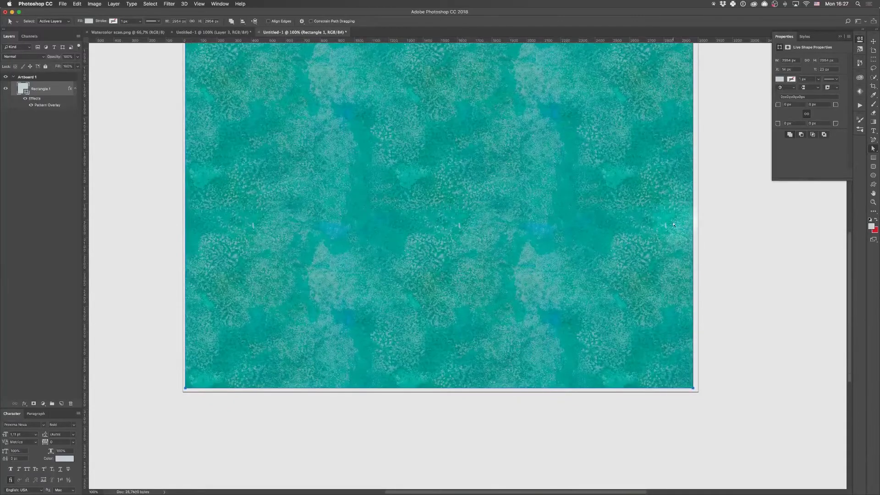
key("super")
key("super+w")
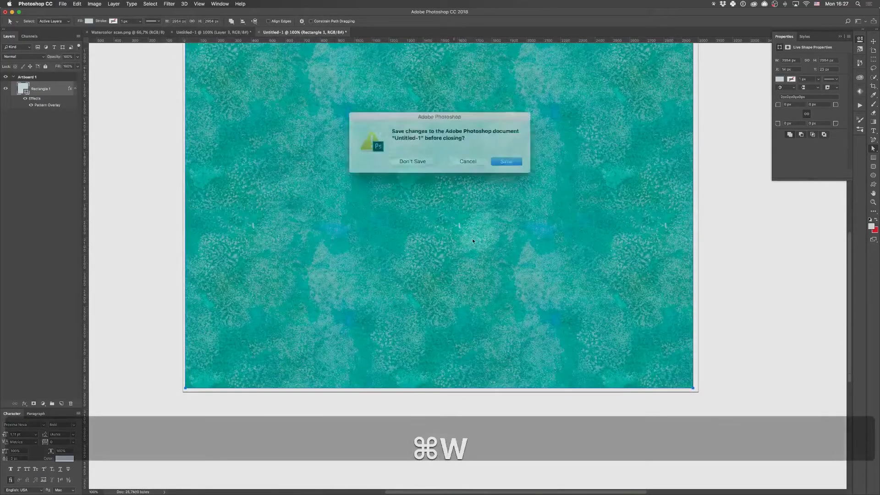
left_click(412, 161)
Select the small white speck in the upper middle of the tile and fill it with Content-Aware
key("super+1")
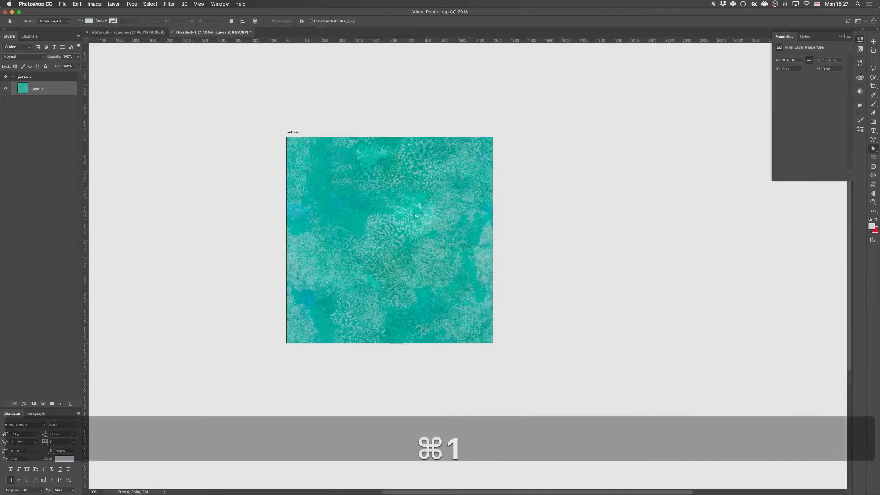
key("super+equal")
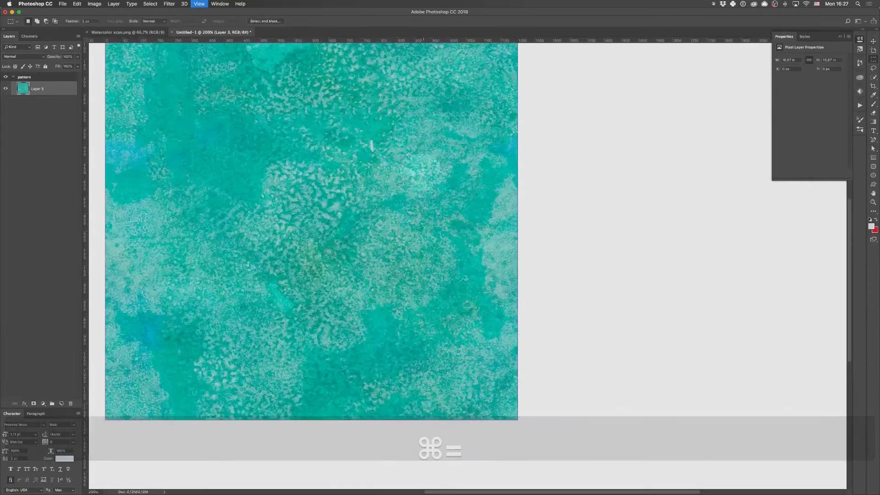
key("m")
left_click_drag(380, 153, 381, 154)
key("shift+BackSpace")
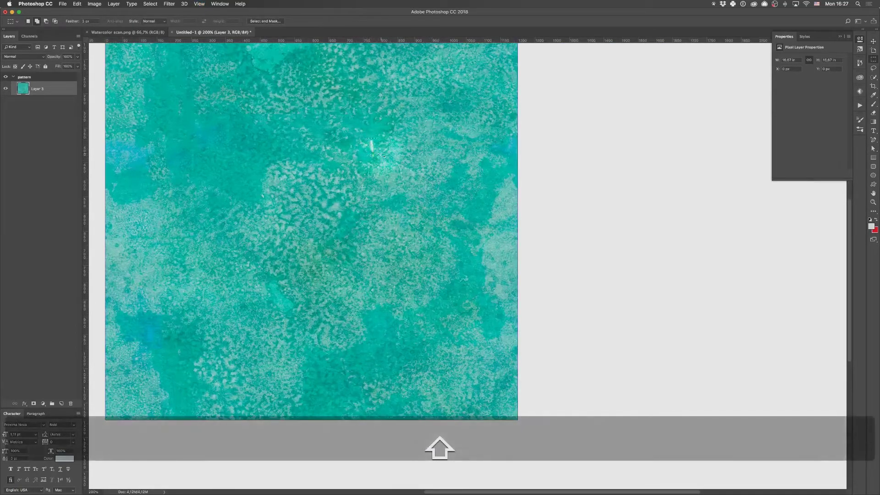
key("Return")
key("super+1")
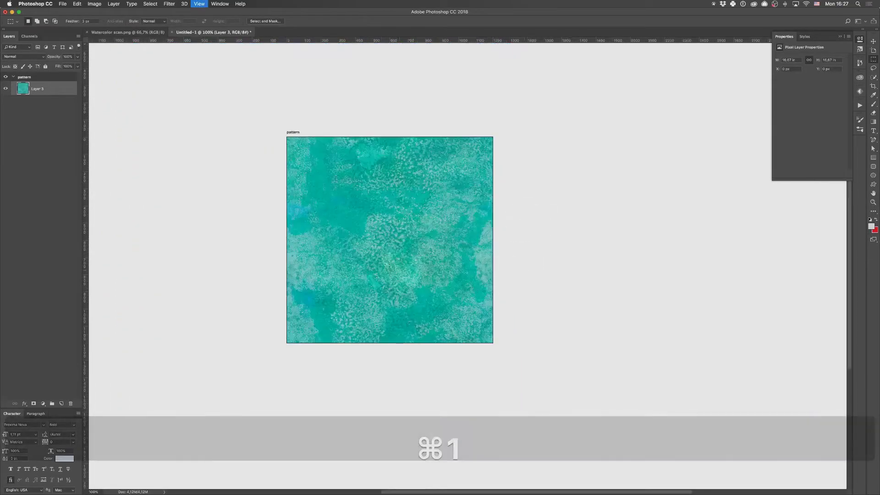
Content-aware fill the small spot at the upper-left edge of the speckled area near the centre and deselect
key("super+equal")
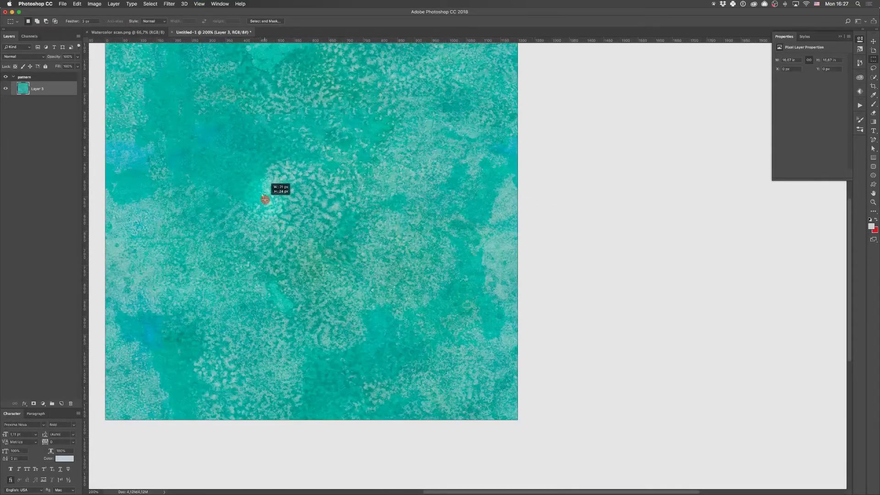
left_click_drag(265, 200, 267, 199)
key("shift+BackSpace")
key("Return")
key("super+1")
left_click(517, 202)
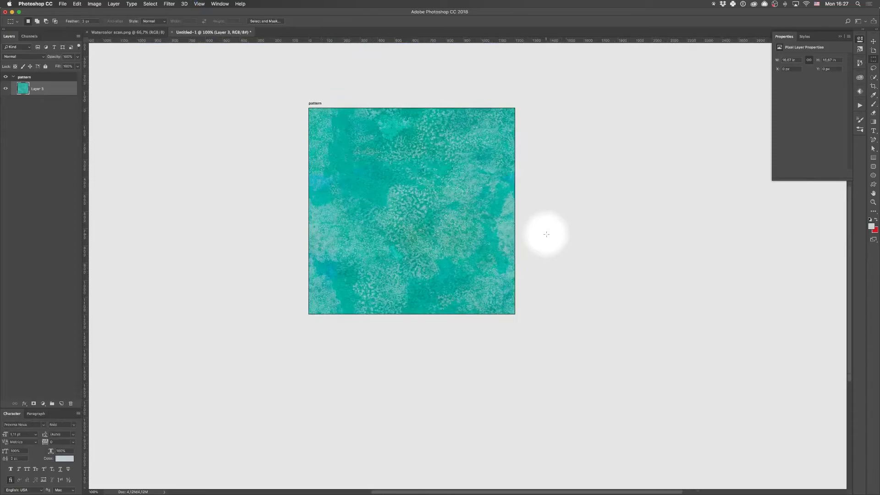
Define the retouched teal tile as a new pattern named "Watercolor Pattern"
scroll(566, 233, "up", 3)
key("v")
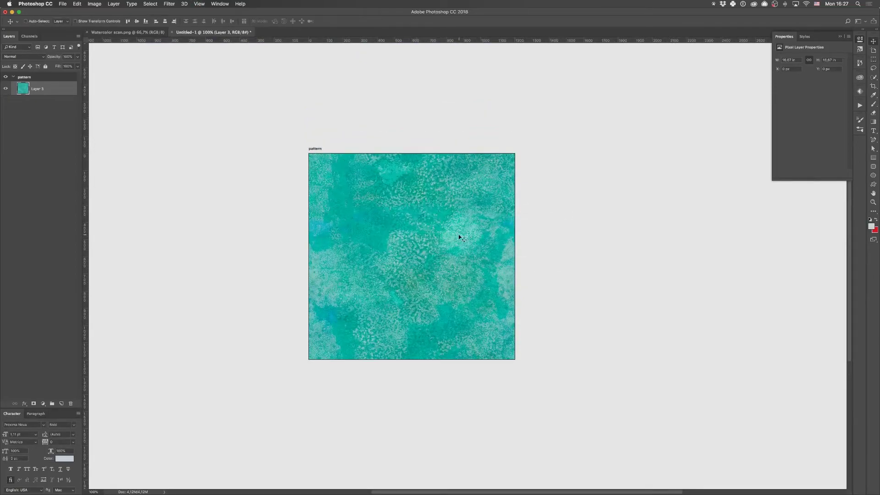
left_click(77, 4)
left_click(114, 182)
type("Waterco")
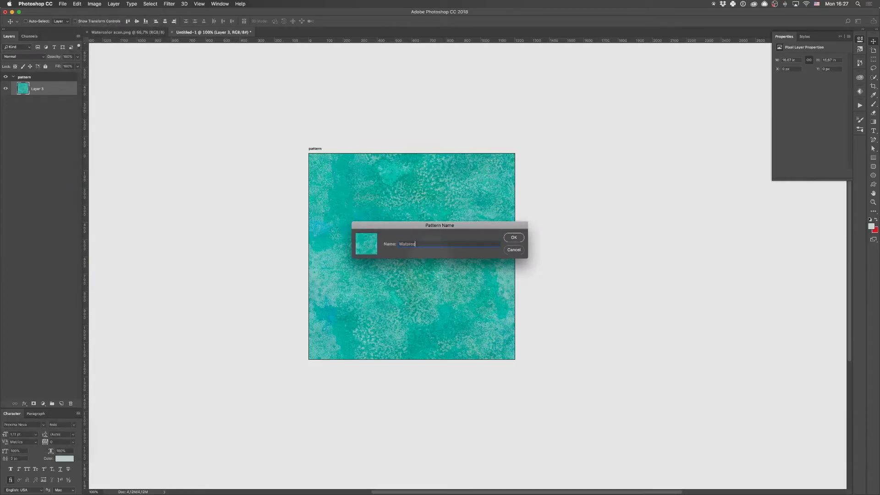
type("lor Pattern")
key("Return")
Create a new test document and draw a rectangle without a stroke, about 3004 × 3001 px, covering the whole artboard
key("super+n")
key("Return")
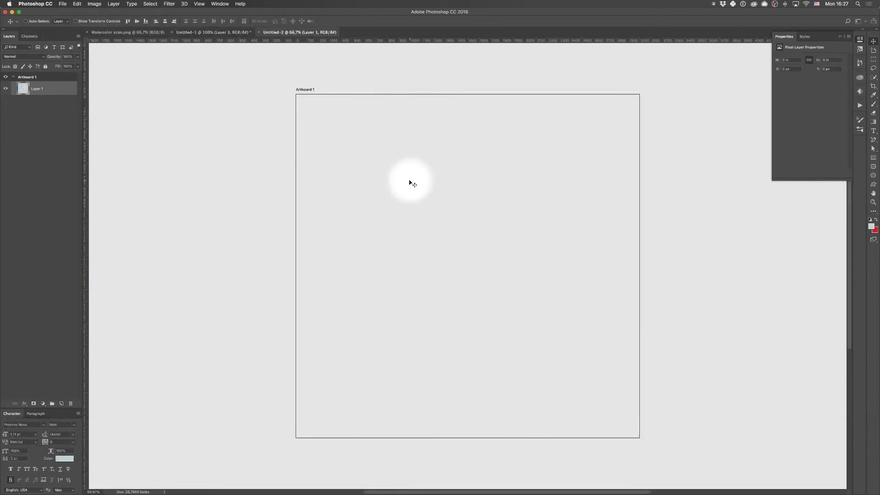
key("u")
left_click(86, 21)
left_click(60, 34)
mouse_move(295, 94)
left_mouse_down()
mouse_move(611, 434)
mouse_move(640, 438)
left_mouse_up()
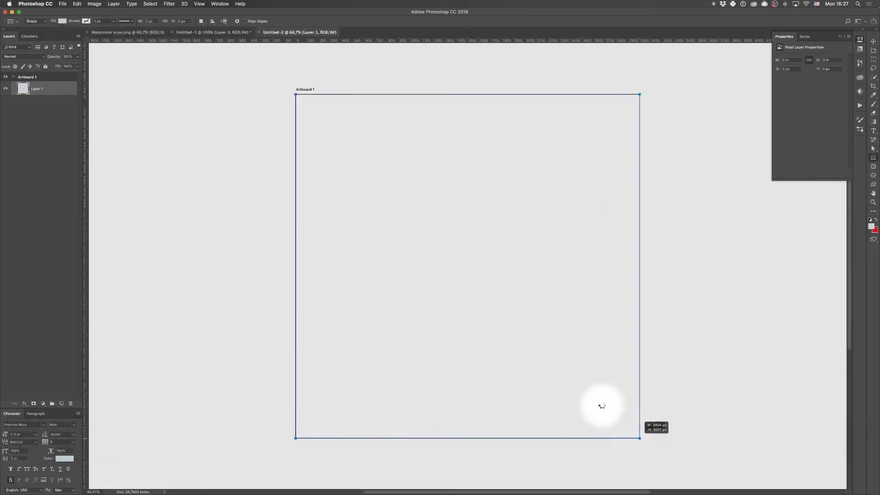
Apply a Pattern Overlay with the teal watercolor pattern to the rectangle, using Multiply at 100% opacity and scale
double_click(59, 89)
left_click(635, 380)
left_click(739, 314)
left_click(804, 397)
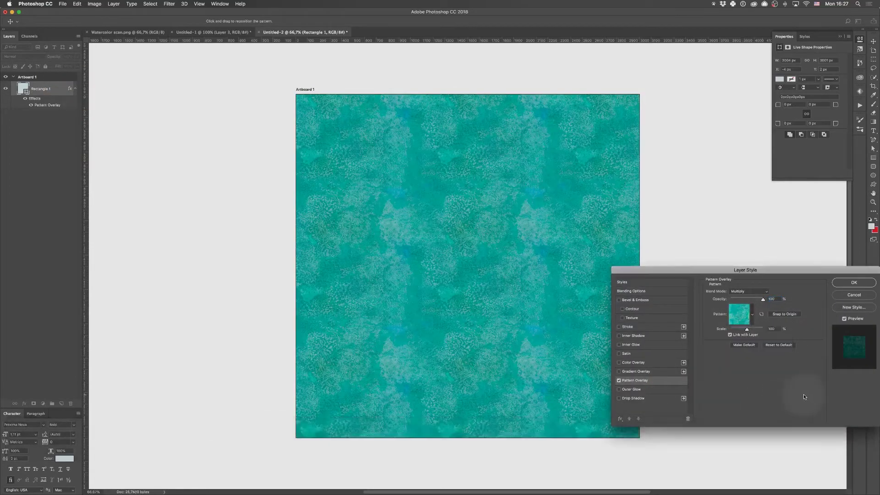
key("Return")
Reopen the rectangle's Pattern Overlay at 100% zoom and reposition the pattern inside the shape to check its repeat
key("super+1")
double_click(48, 106)
left_click_drag(548, 170, 319, 214)
key("Return")
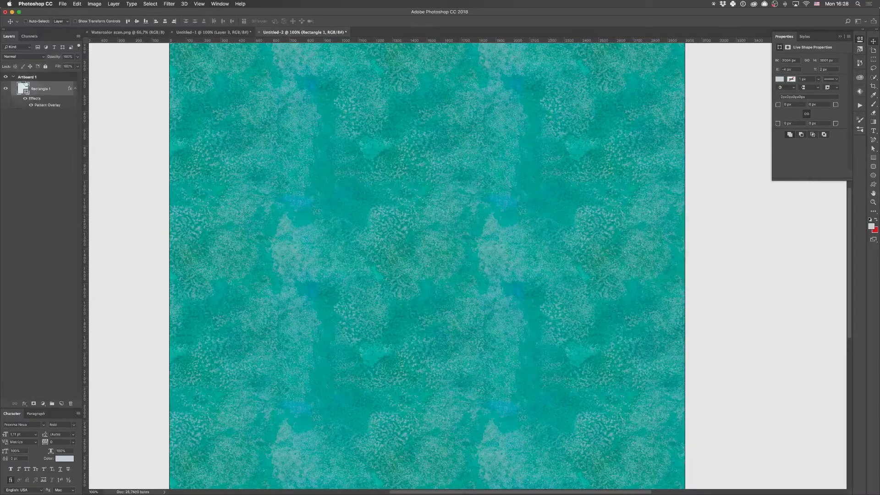
Open the rectangle's Pattern Overlay settings again and start saving the pattern library to a file
double_click(58, 90)
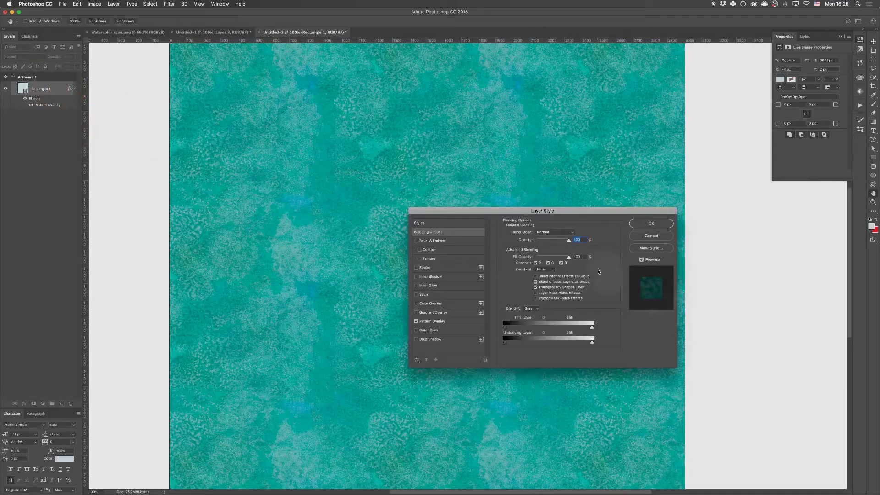
left_click(465, 325)
left_click(543, 259)
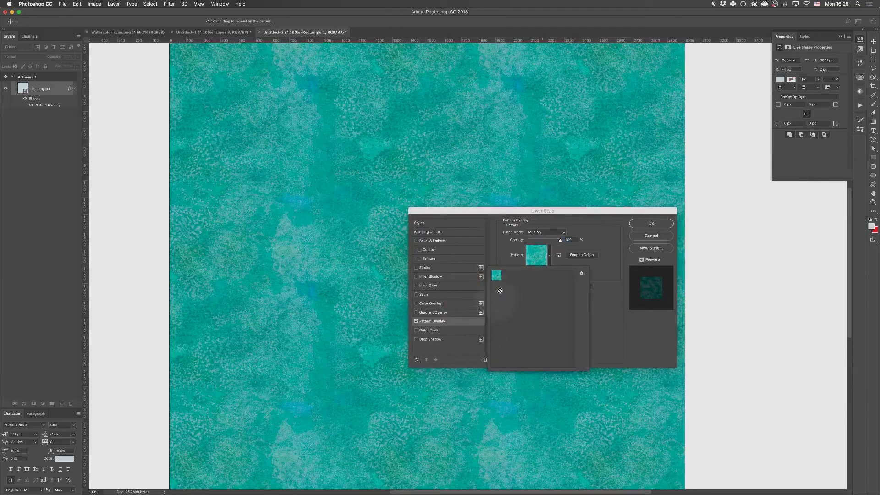
left_click(616, 260)
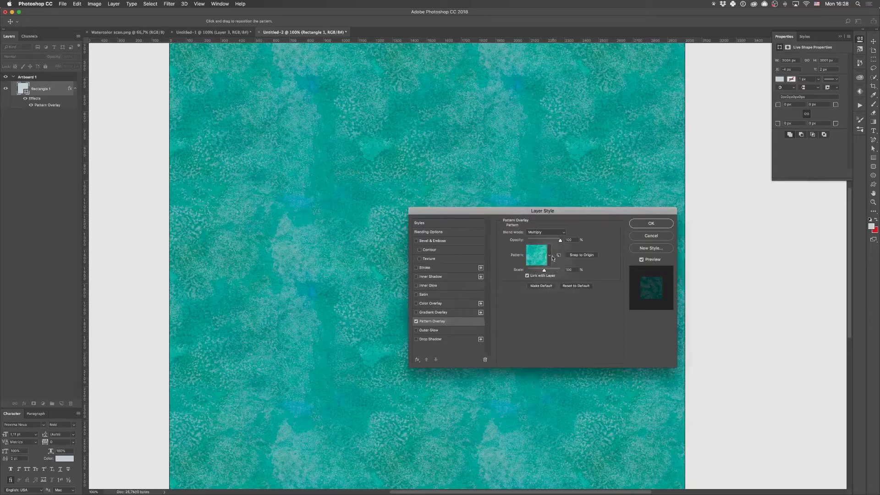
left_click(540, 251)
left_click(581, 273)
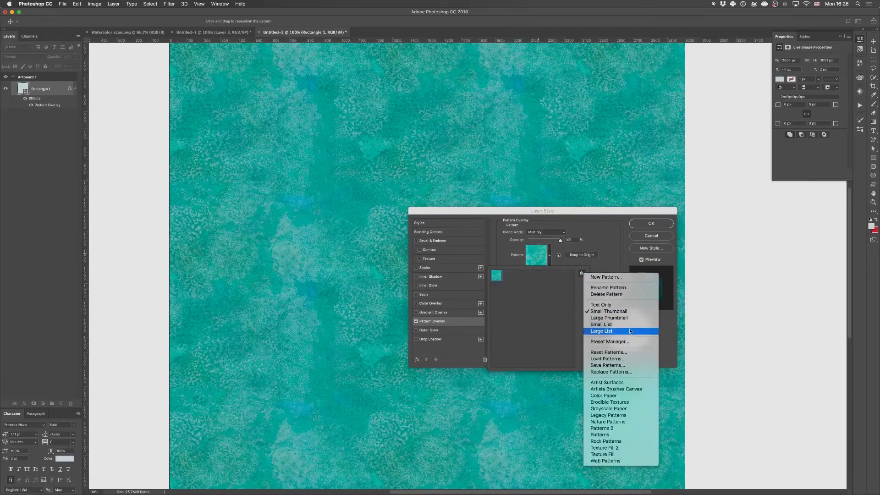
left_click(635, 366)
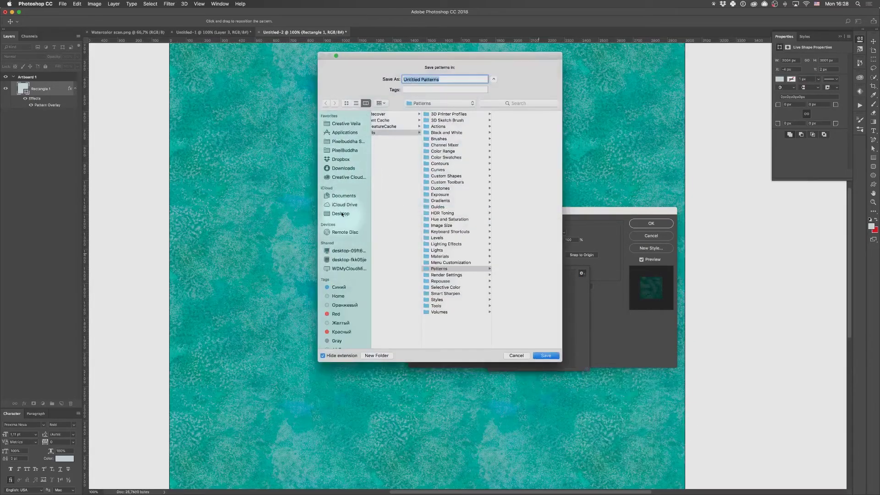
Save the pattern file to the Desktop under the name "Watercolor Pattern"
left_click(342, 214)
type("waterc")
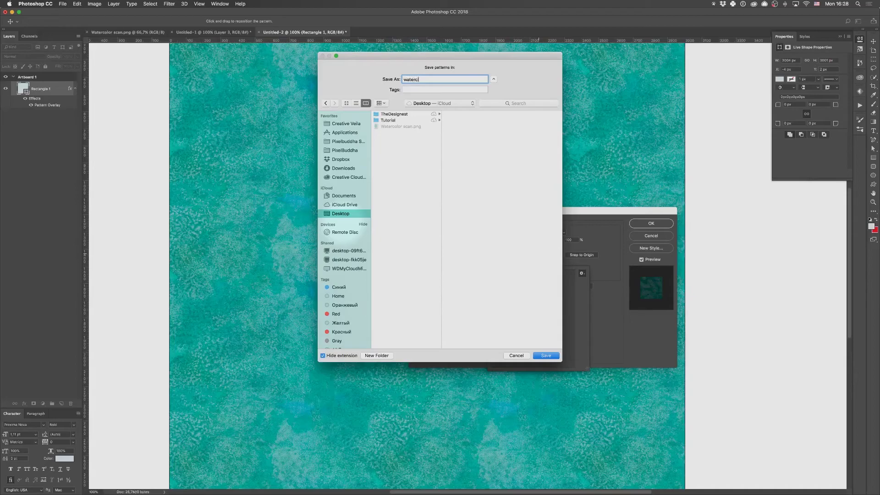
type("olor")
key("alt+BackSpace")
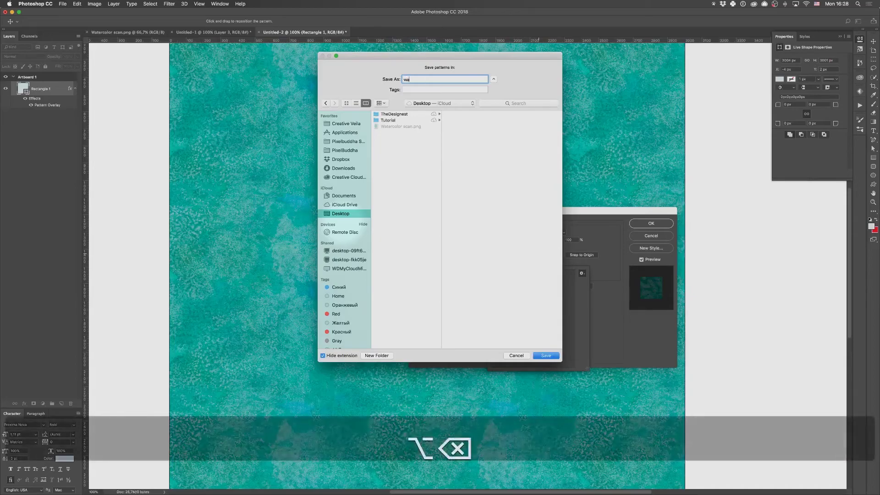
type("Waterco")
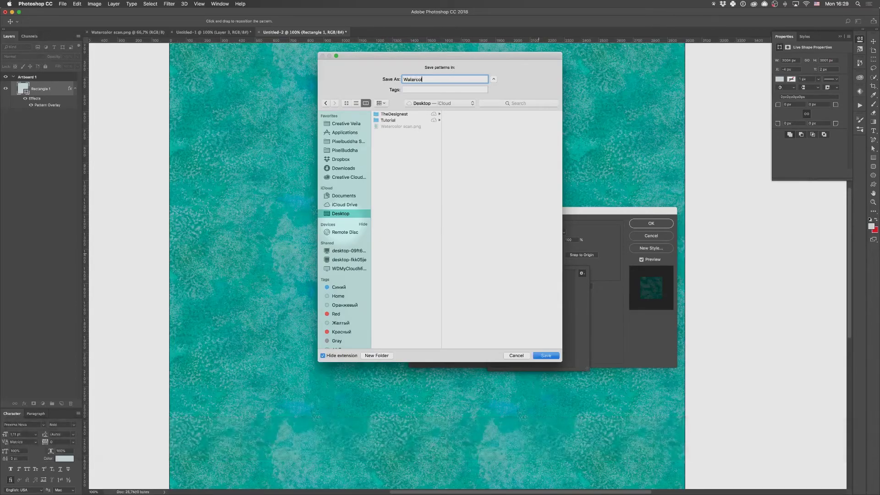
type("lor Patt")
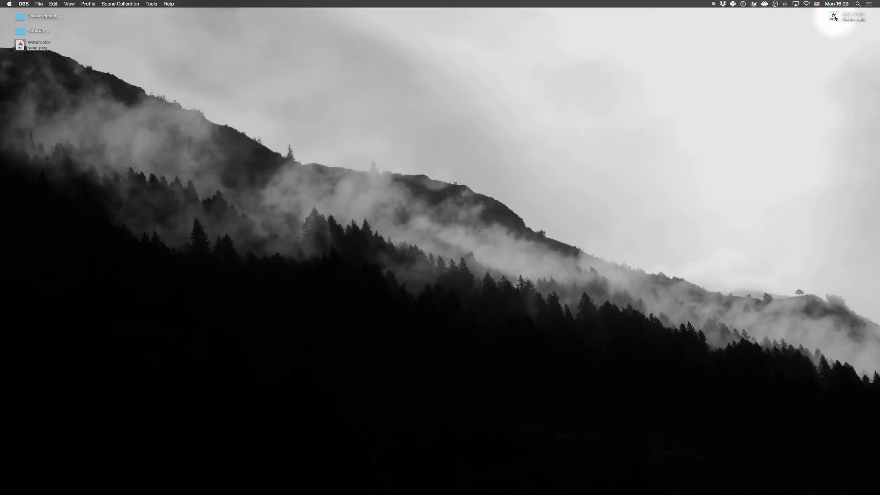
Switch to the Finder desktop and move Watercolor Pattern.pat below the watercolor scan file
left_click(834, 20)
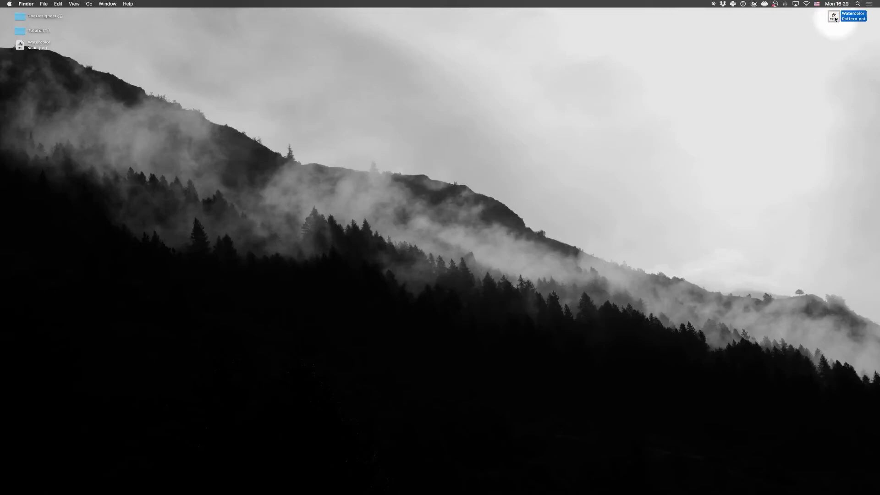
left_click_drag(835, 19, 59, 49)
left_click(165, 74)
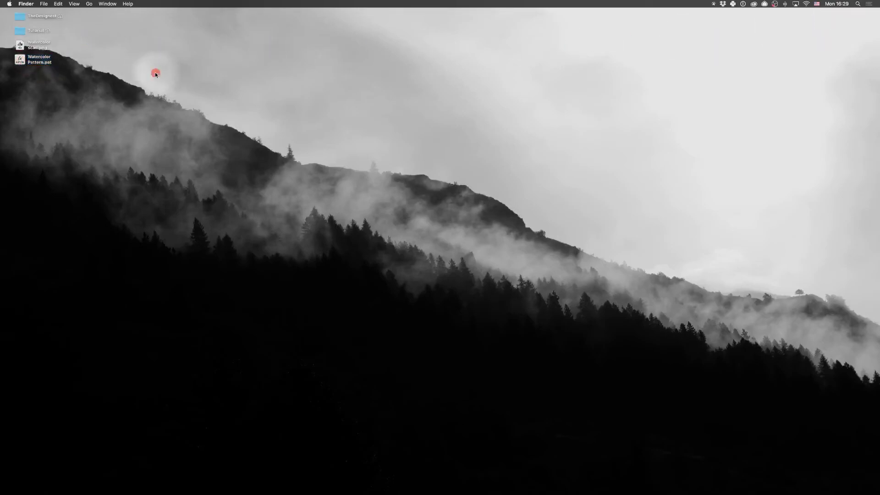
left_click_drag(1, 85, 100, 53)
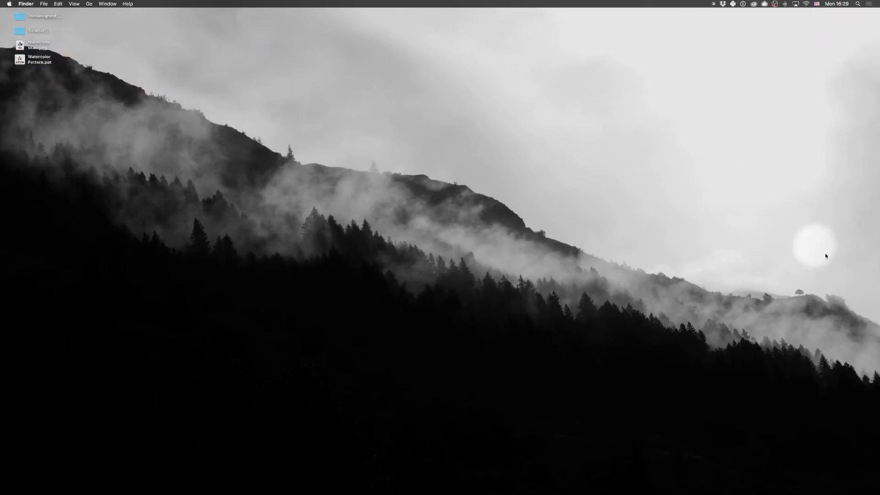